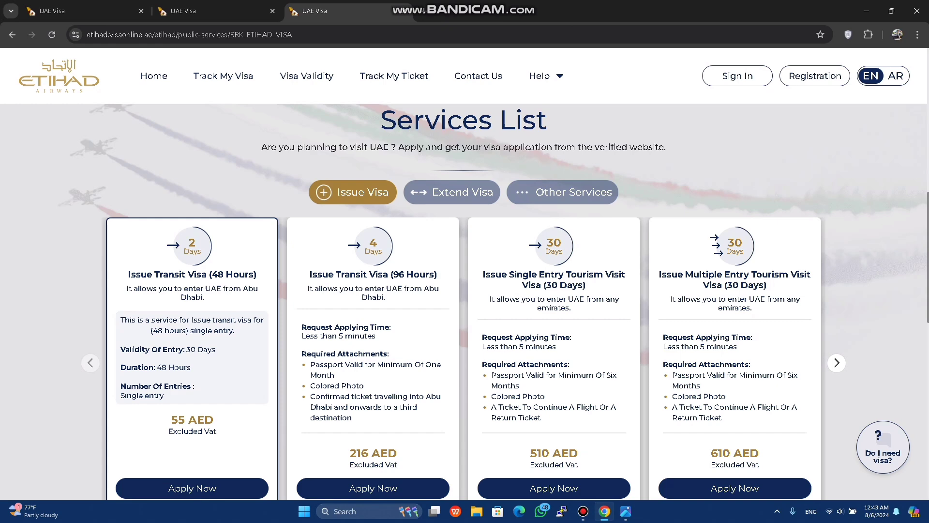
Scroll the Services List down to the 55 AED Issue Transit Visa (48 Hours) offer.
{"action": "scroll", "coordinate": [464, 301], "scroll_direction": "down", "scroll_amount": 3}
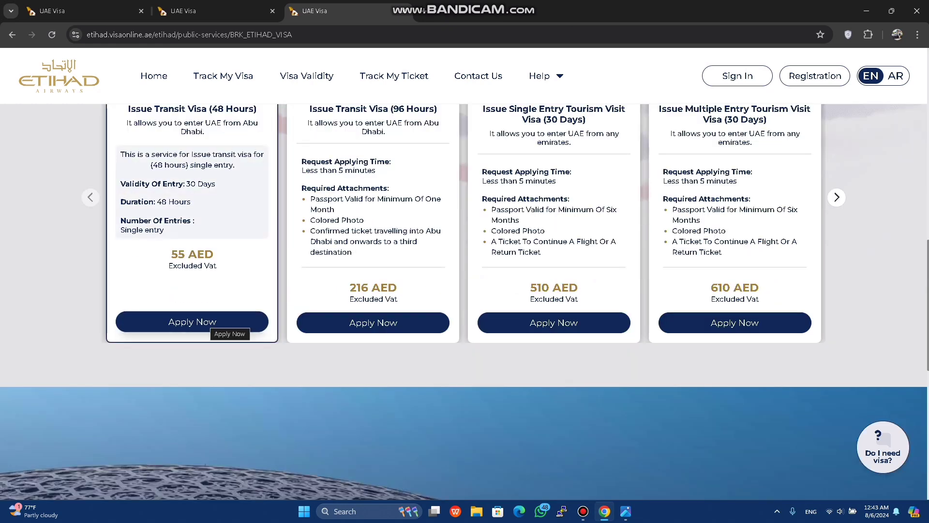
Start the 48-hour transit visa application and look over the form down to Trip Details.
{"action": "left_click", "coordinate": [210, 321]}
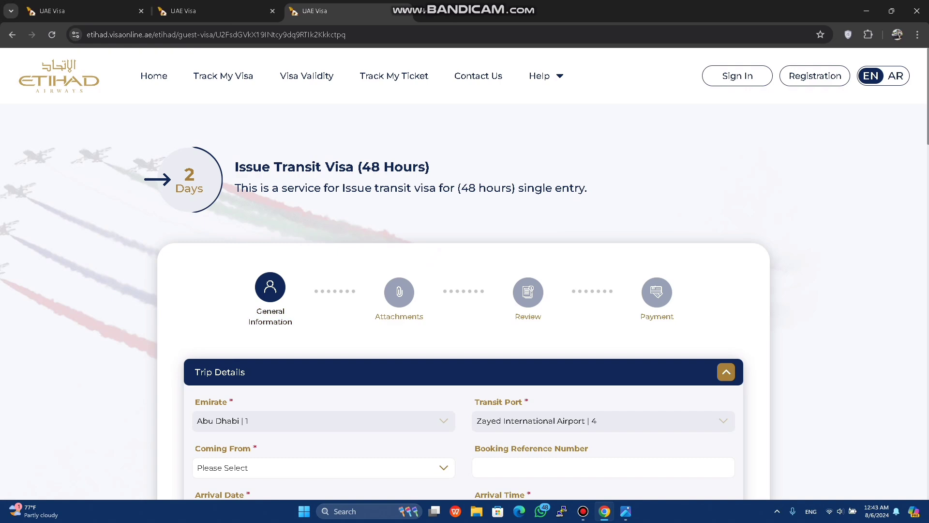
{"action": "scroll", "coordinate": [465, 300], "scroll_direction": "down", "scroll_amount": 20}
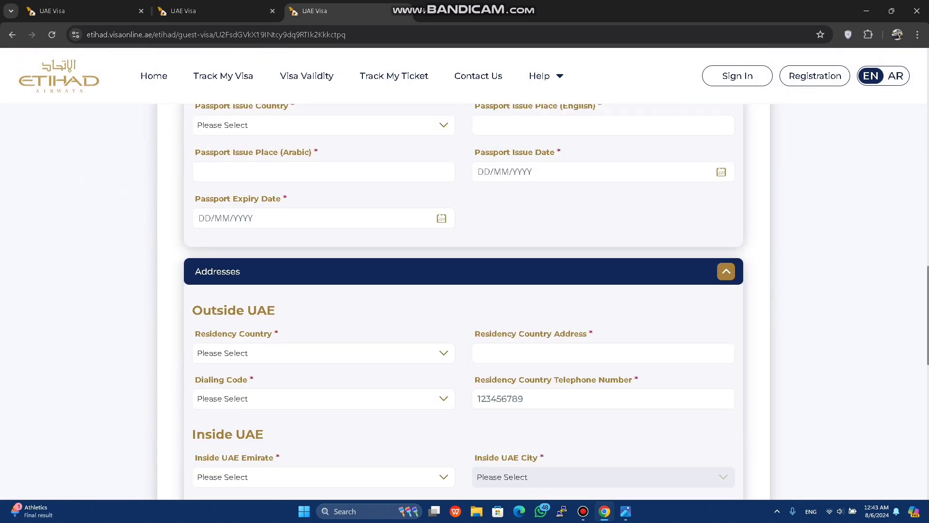
{"action": "scroll", "coordinate": [465, 300], "scroll_direction": "down", "scroll_amount": 9}
{"action": "scroll", "coordinate": [464, 300], "scroll_direction": "up", "scroll_amount": 12}
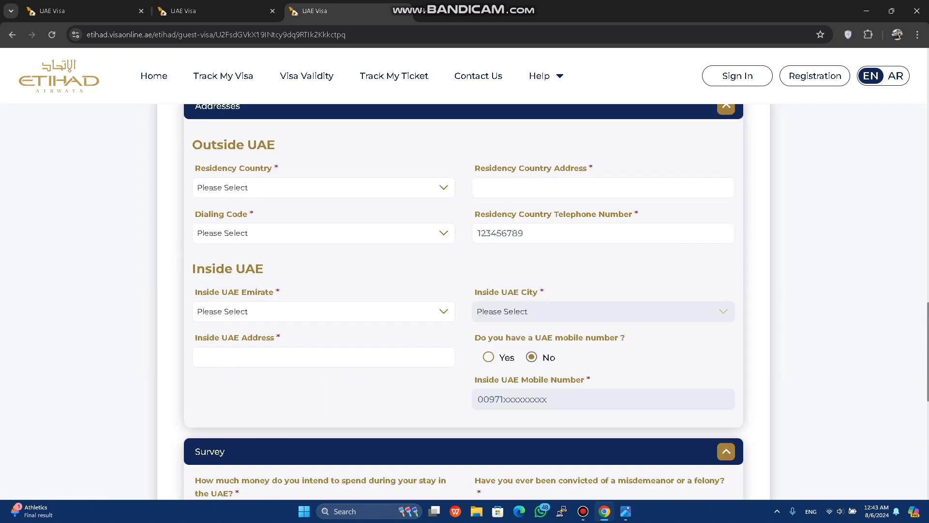
{"action": "scroll", "coordinate": [464, 300], "scroll_direction": "up", "scroll_amount": 8}
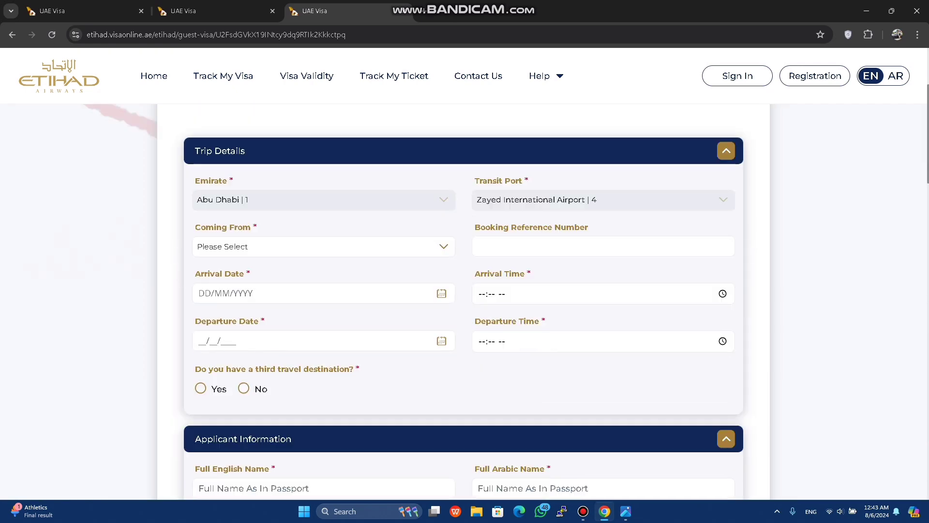
{"action": "scroll", "coordinate": [465, 300], "scroll_direction": "up", "scroll_amount": 5}
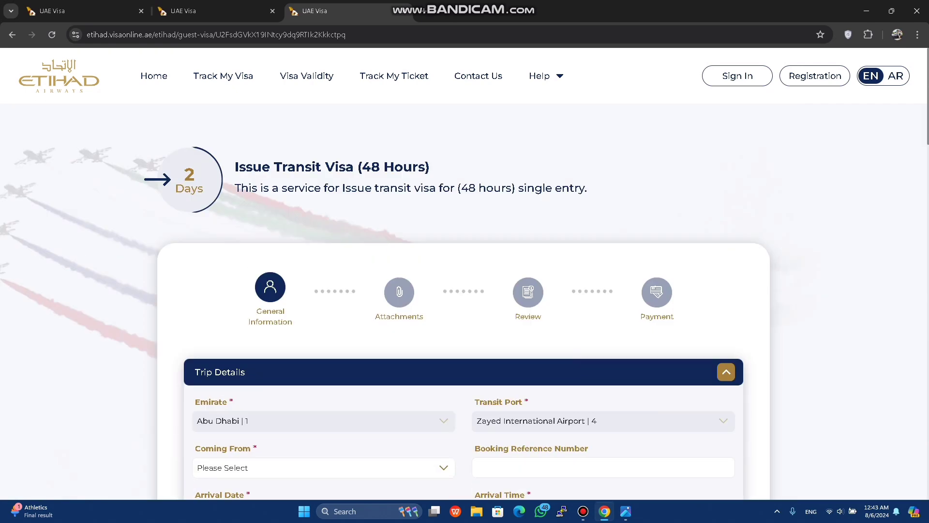
{"action": "scroll", "coordinate": [465, 300], "scroll_direction": "down", "scroll_amount": 5}
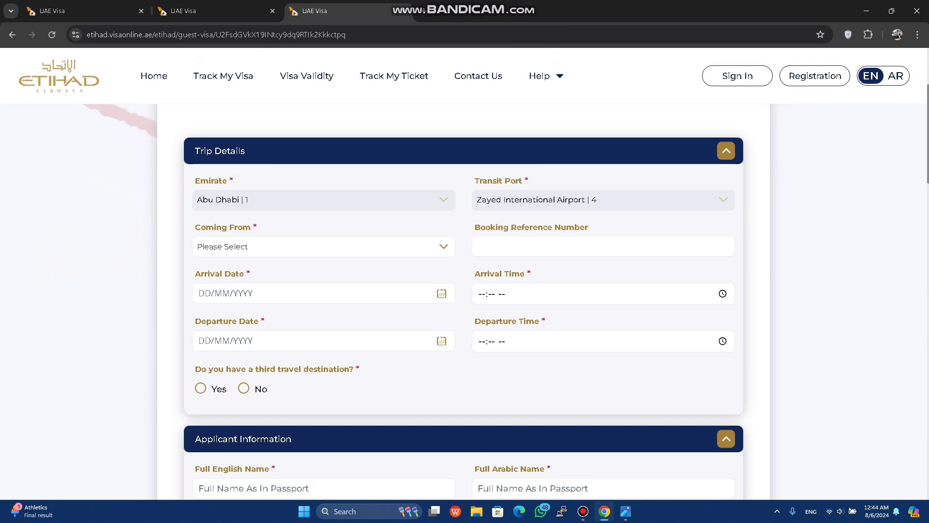
Set the Coming From country to Romania | 140 by searching 'rom'.
{"action": "left_click", "coordinate": [323, 246]}
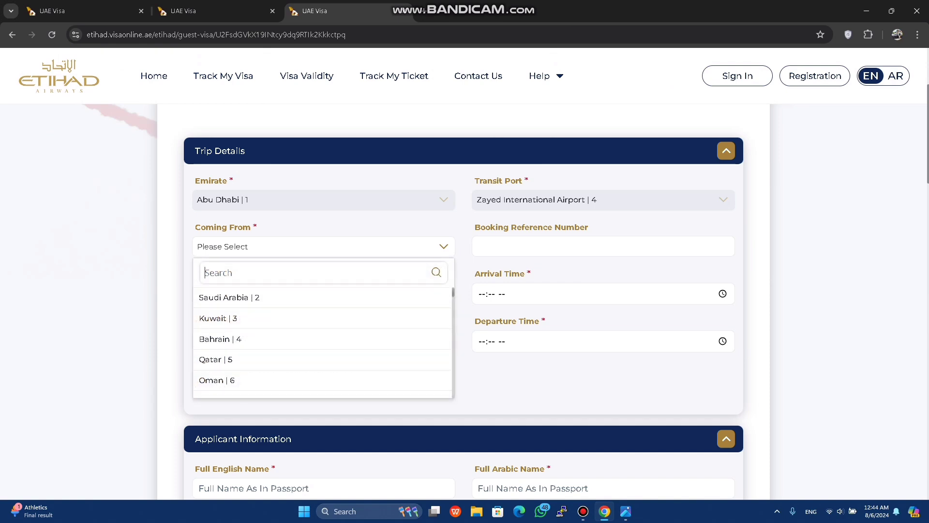
{"action": "type", "text": "rom"}
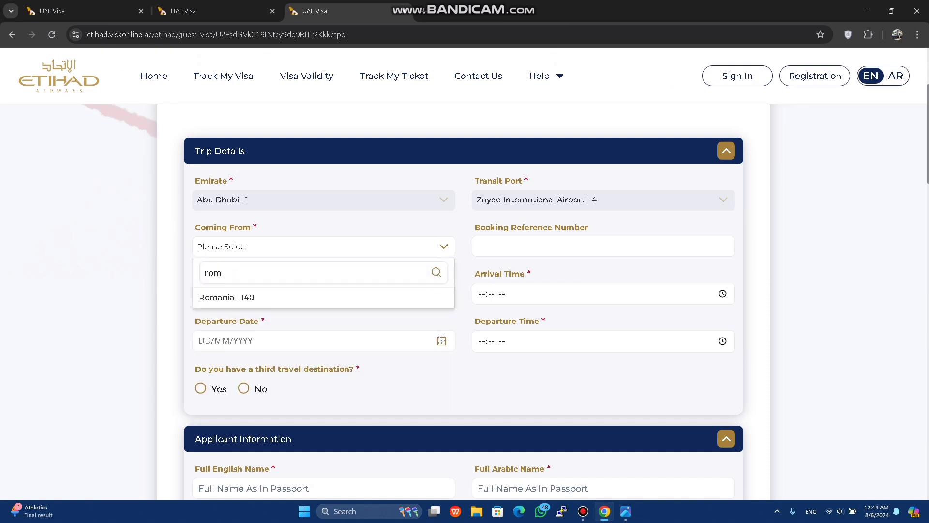
{"action": "key", "text": "Return"}
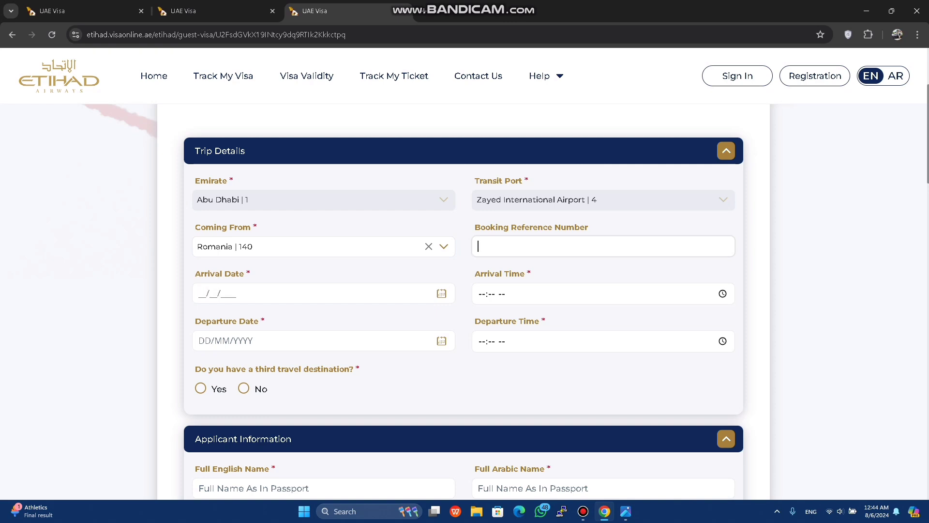
Enter the arrival as 07/08/2024 at 08:20 PM.
{"action": "left_click", "coordinate": [199, 293]}
{"action": "type", "text": "07/08/"}
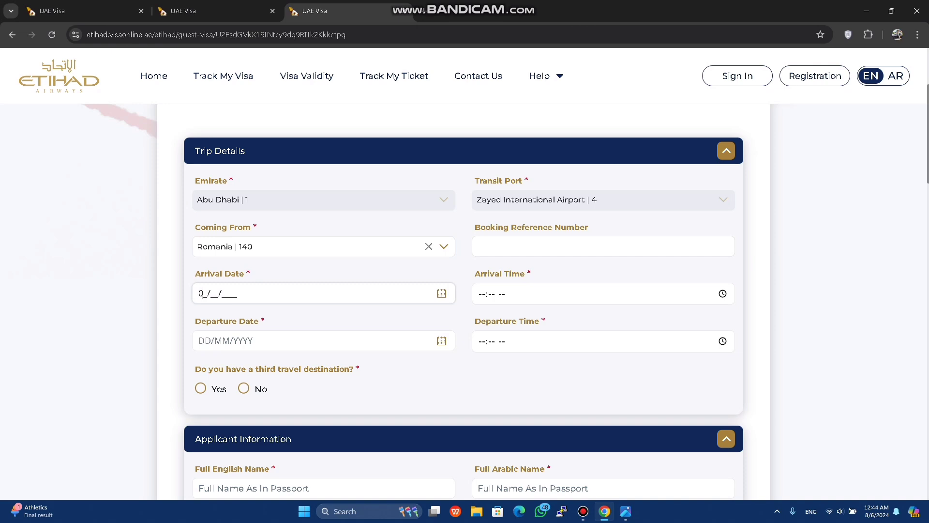
{"action": "type", "text": "2024"}
{"action": "key", "text": "Tab"}
{"action": "type", "text": "0820"}
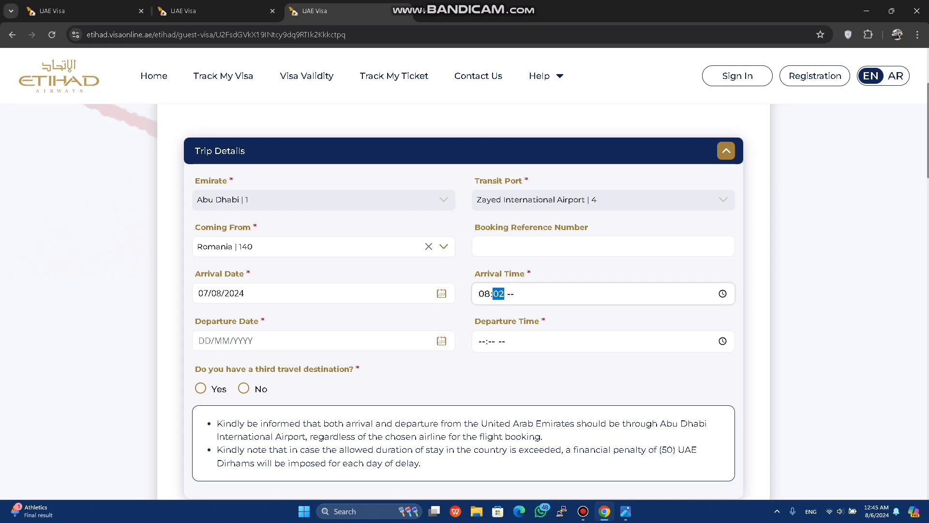
{"action": "type", "text": "p"}
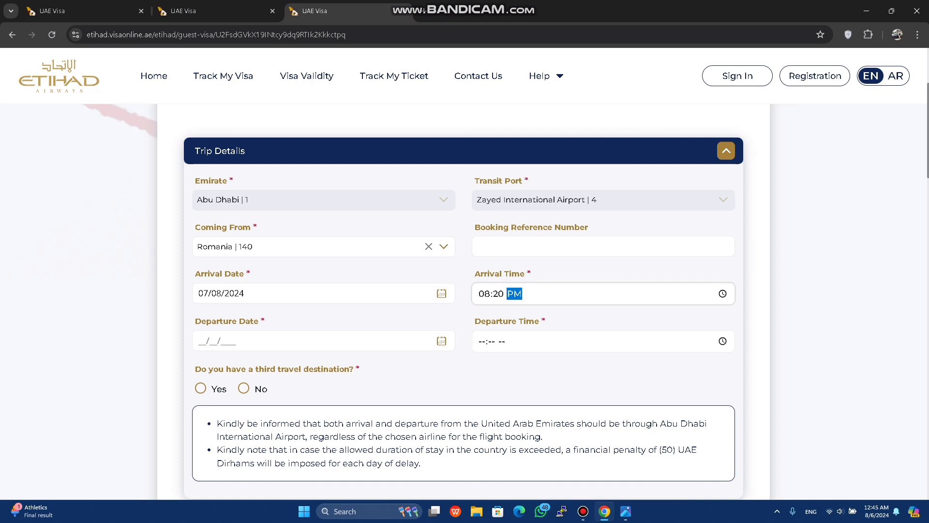
Enter the departure as 08/08/2024 at 04:05 PM.
{"action": "left_click", "coordinate": [218, 341]}
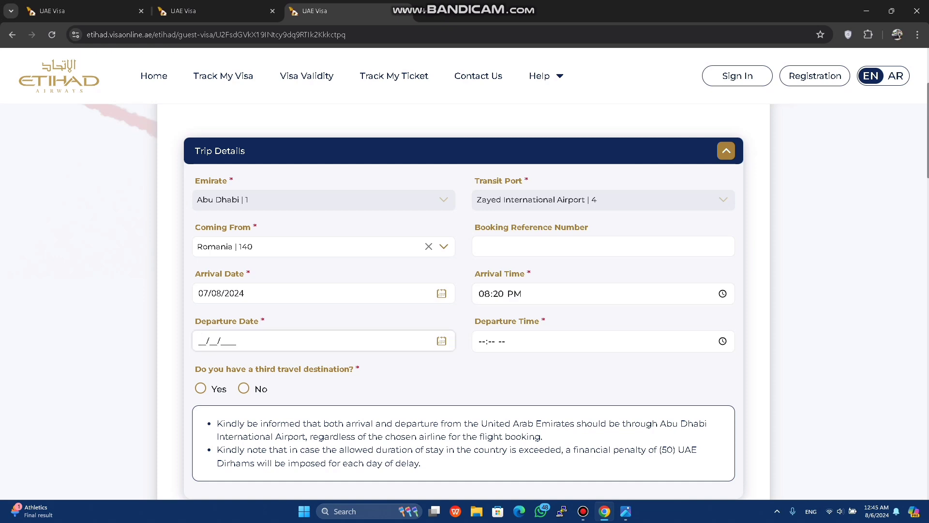
{"action": "type", "text": "08/08/2024"}
{"action": "left_click", "coordinate": [491, 341]}
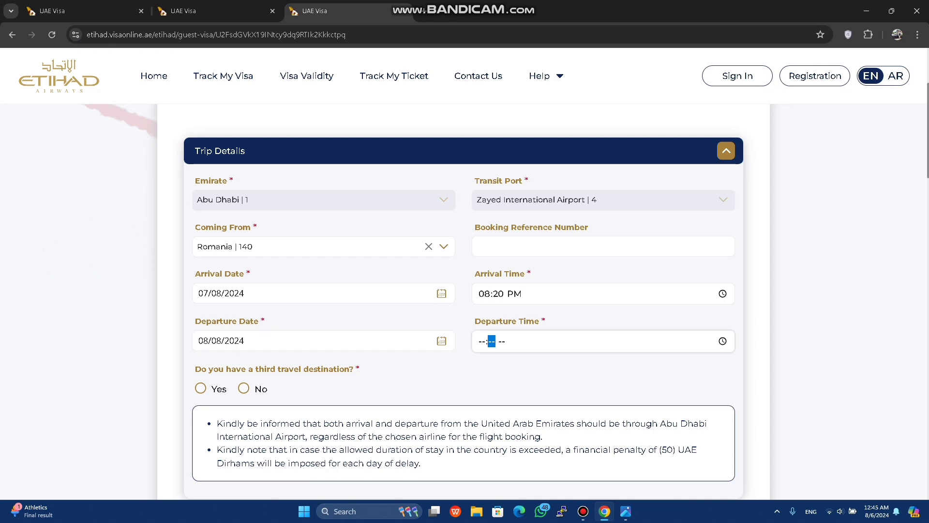
{"action": "type", "text": "04:05 PM"}
{"action": "left_click", "coordinate": [482, 341]}
{"action": "type", "text": "0405p"}
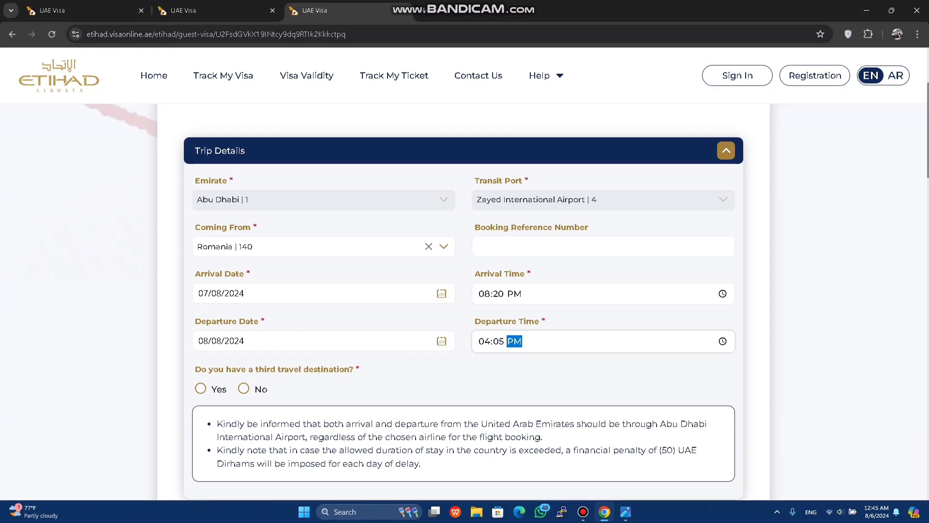
{"action": "scroll", "coordinate": [464, 291], "scroll_direction": "down", "scroll_amount": 3}
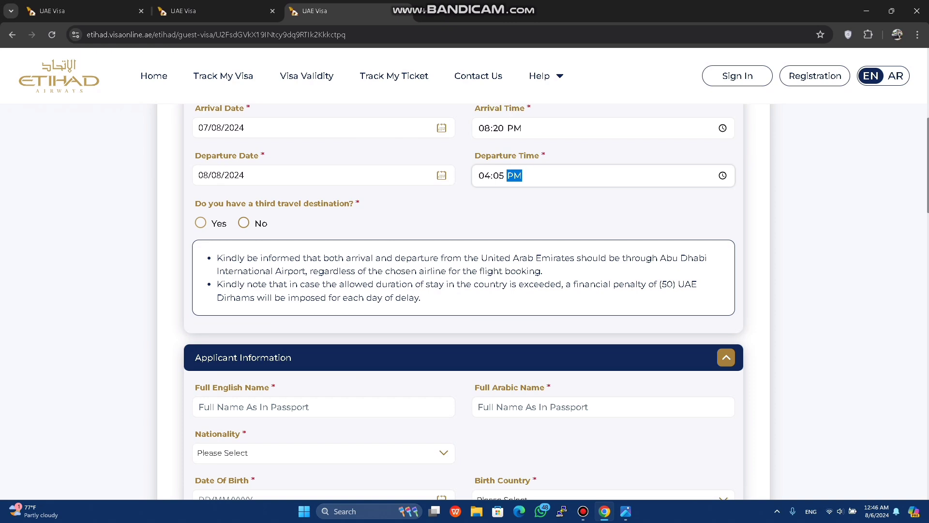
Answer Yes to a third destination and change the departure time to 04:05 AM.
{"action": "left_click", "coordinate": [200, 223]}
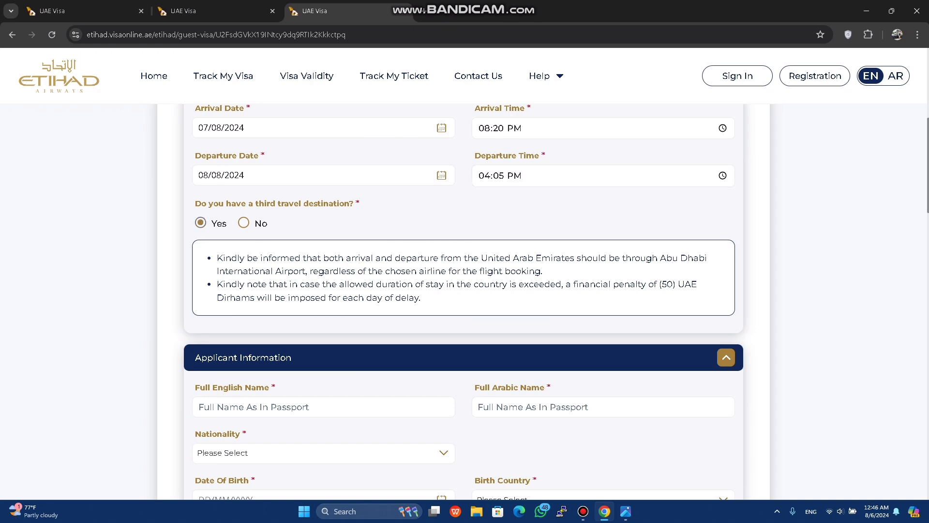
{"action": "left_click", "coordinate": [514, 175]}
{"action": "key", "text": "Down"}
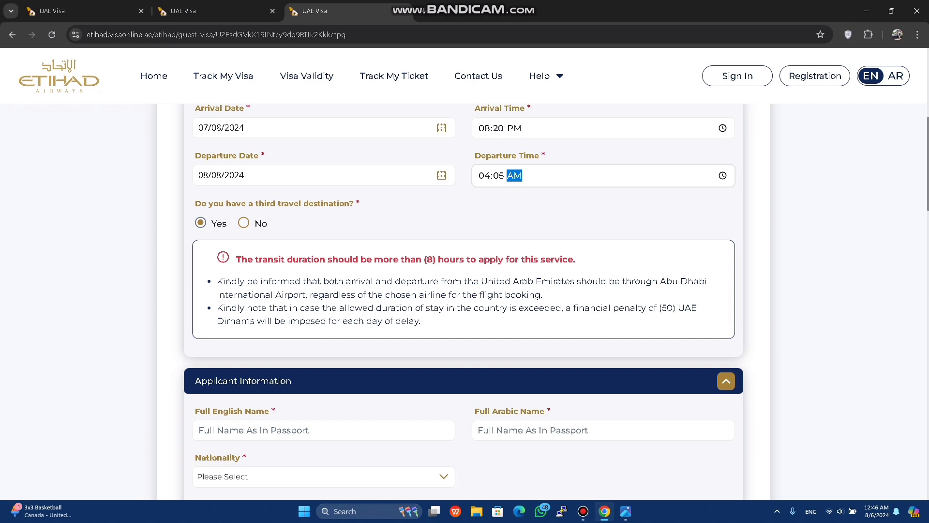
{"action": "key", "text": "Left"}
{"action": "type", "text": "30"}
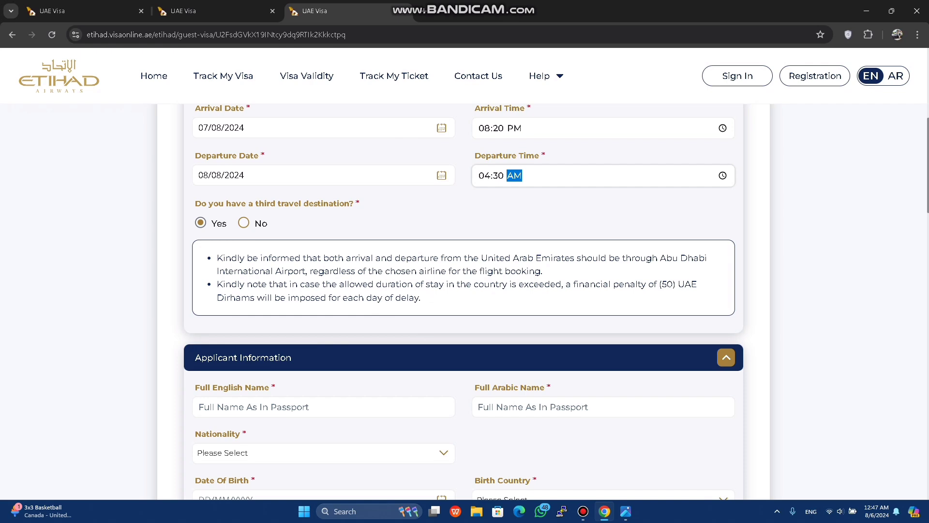
{"action": "key", "text": "Left"}
{"action": "type", "text": "05"}
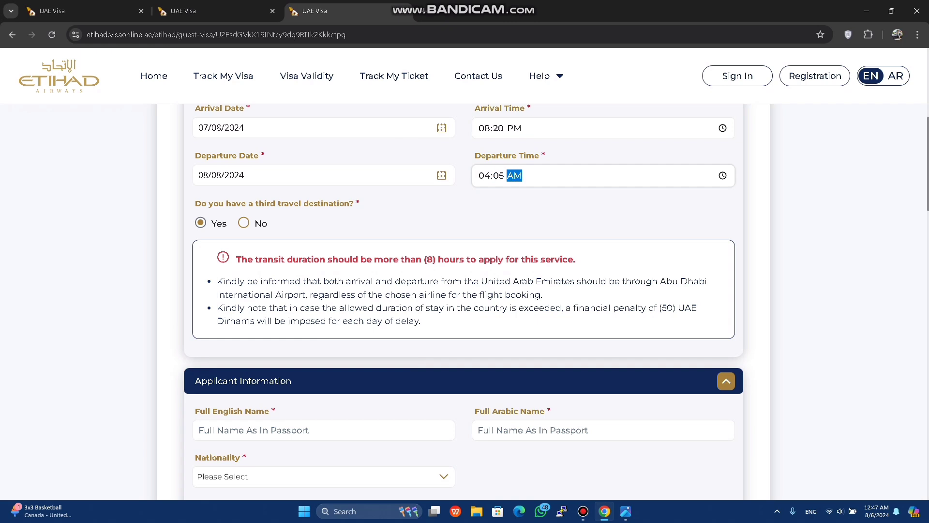
{"action": "scroll", "coordinate": [323, 265], "scroll_direction": "down", "scroll_amount": 3}
{"action": "left_click", "coordinate": [323, 265]}
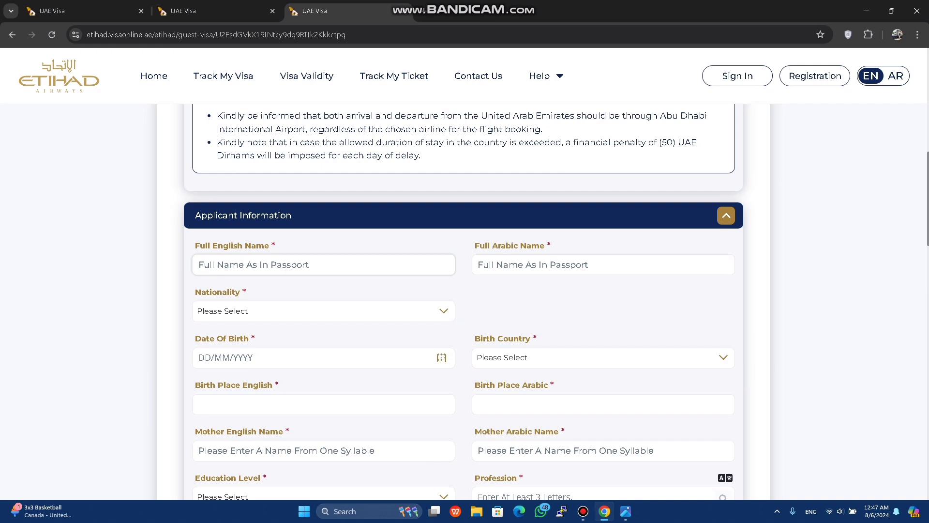
Set the applicant's nationality to India | 25, replacing an accidental Qatar choice.
{"action": "scroll", "coordinate": [464, 301], "scroll_direction": "down", "scroll_amount": 3}
{"action": "scroll", "coordinate": [464, 301], "scroll_direction": "up", "scroll_amount": 3}
{"action": "left_click", "coordinate": [323, 311]}
{"action": "left_click", "coordinate": [310, 382]}
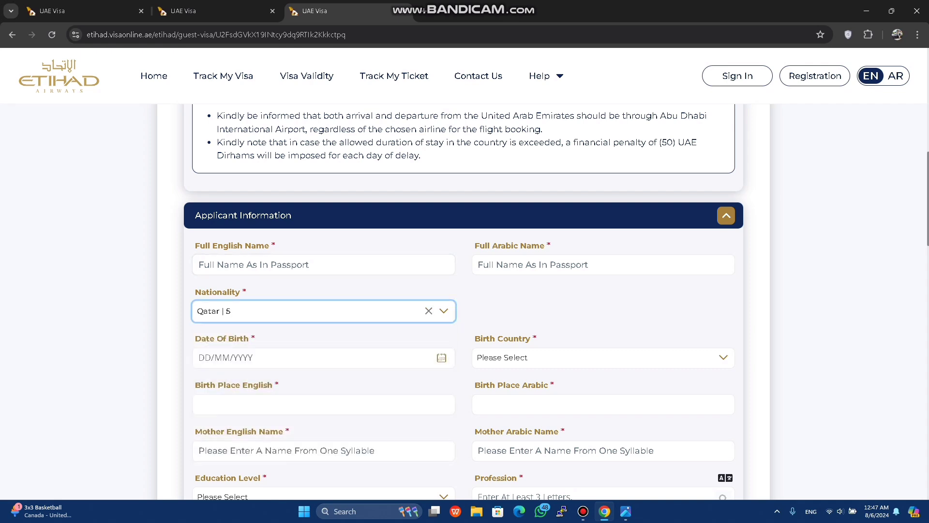
{"action": "left_click", "coordinate": [324, 311]}
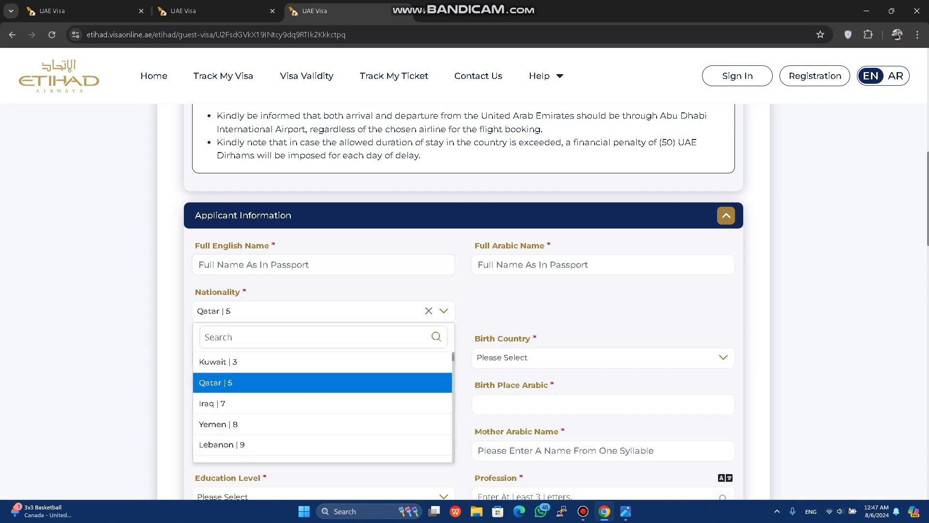
{"action": "type", "text": "ind"}
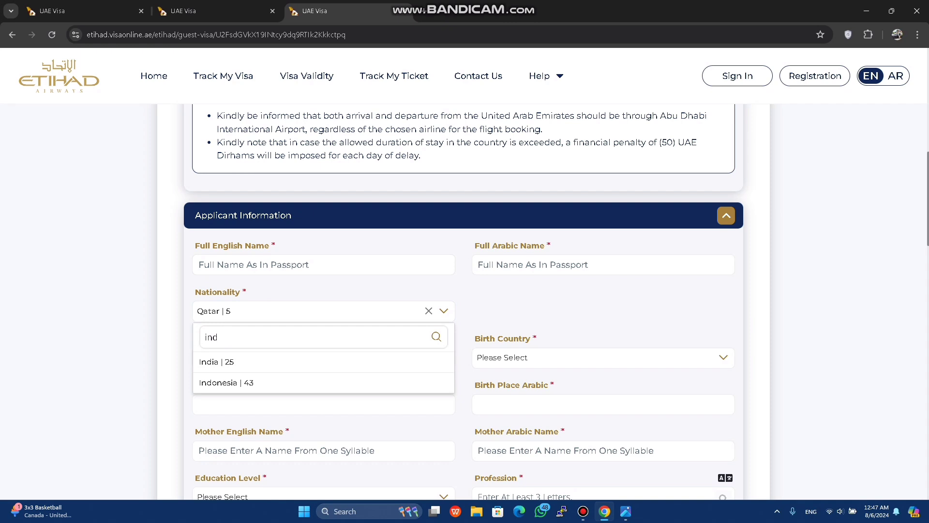
{"action": "key", "text": "Down"}
{"action": "key", "text": "Return"}
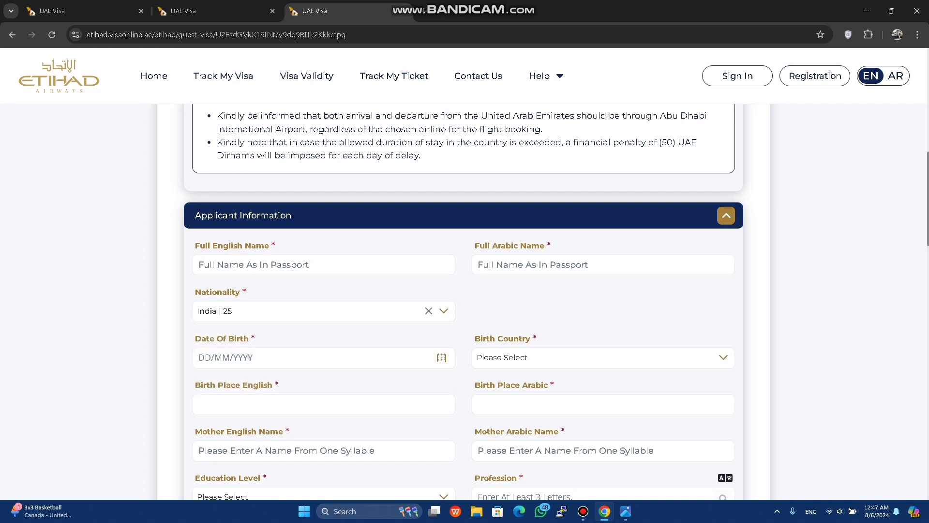
{"action": "key", "text": "Tab"}
Visit the date-of-birth, birth country, birth place and mother's name fields without filling them.
{"action": "left_click", "coordinate": [442, 358]}
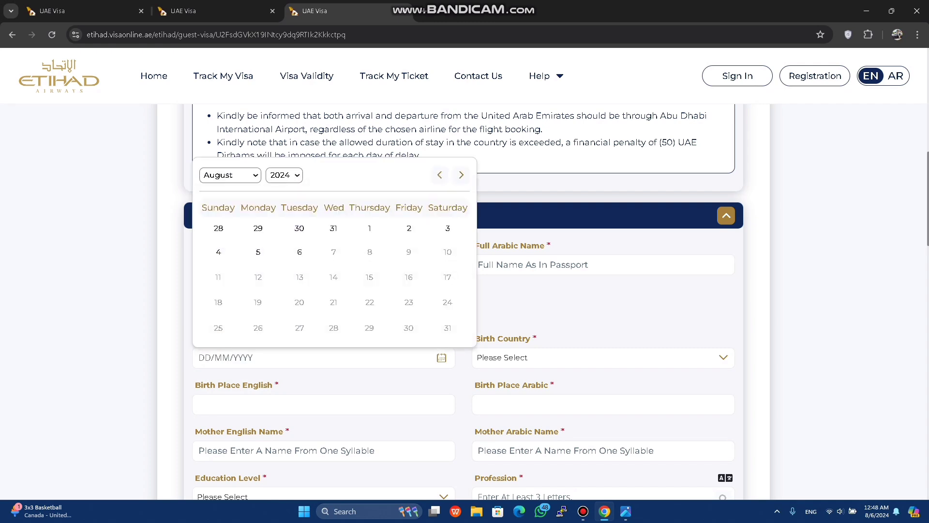
{"action": "left_click", "coordinate": [603, 358]}
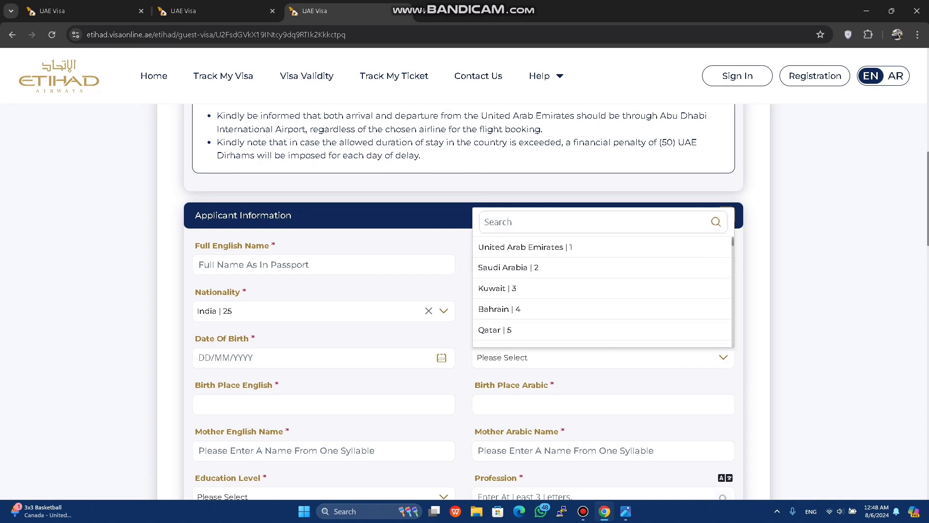
{"action": "left_click", "coordinate": [323, 404]}
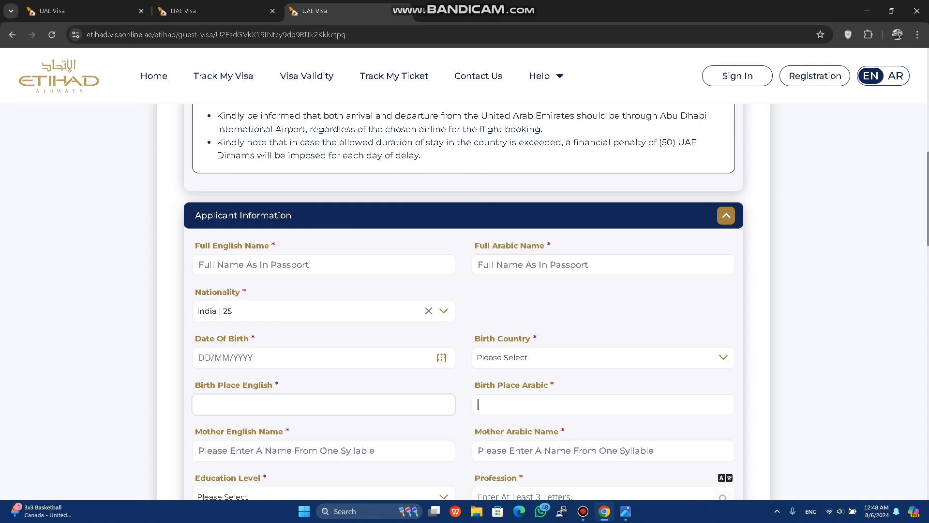
{"action": "left_click", "coordinate": [478, 404]}
{"action": "left_click", "coordinate": [323, 450]}
{"action": "scroll", "coordinate": [464, 300], "scroll_direction": "down", "scroll_amount": 3}
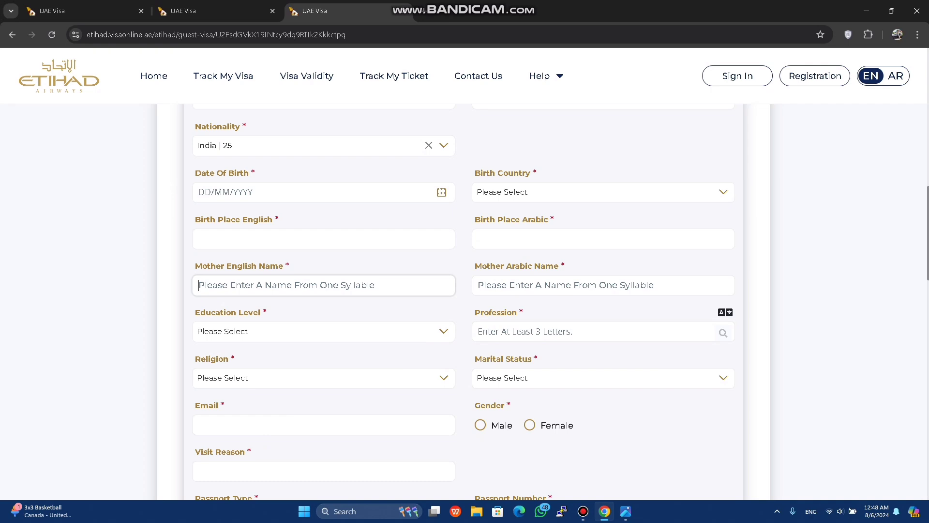
Set education level to Bachelor and profession to MACHINE OPERATOR.
{"action": "left_click", "coordinate": [323, 331]}
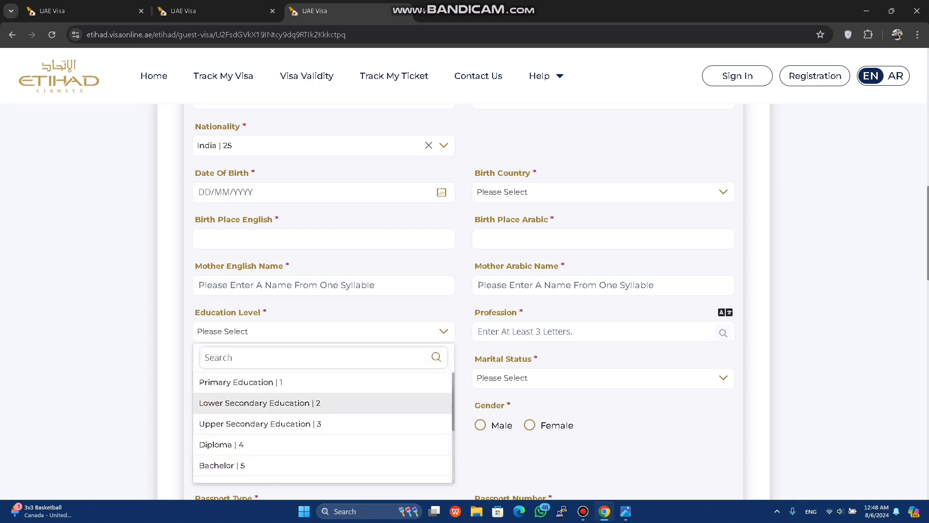
{"action": "left_click", "coordinate": [322, 466]}
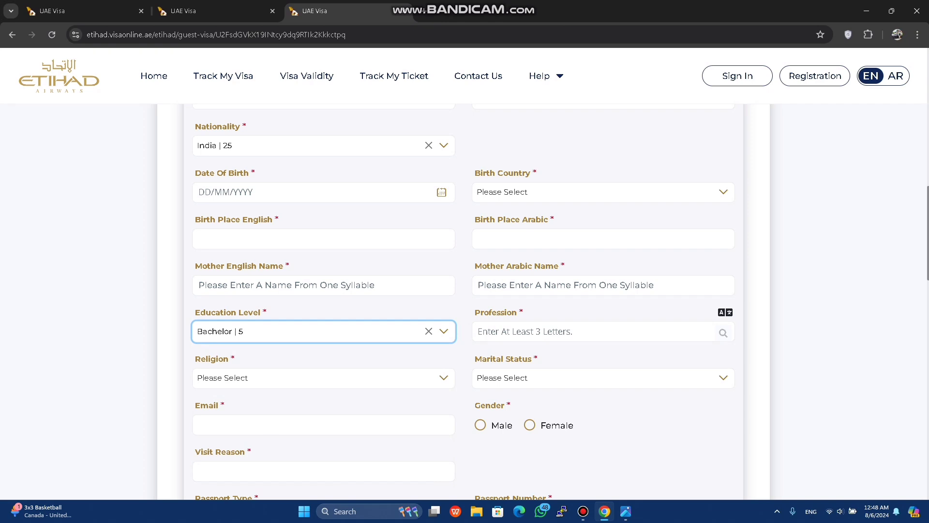
{"action": "left_click", "coordinate": [596, 332]}
{"action": "type", "text": "m"}
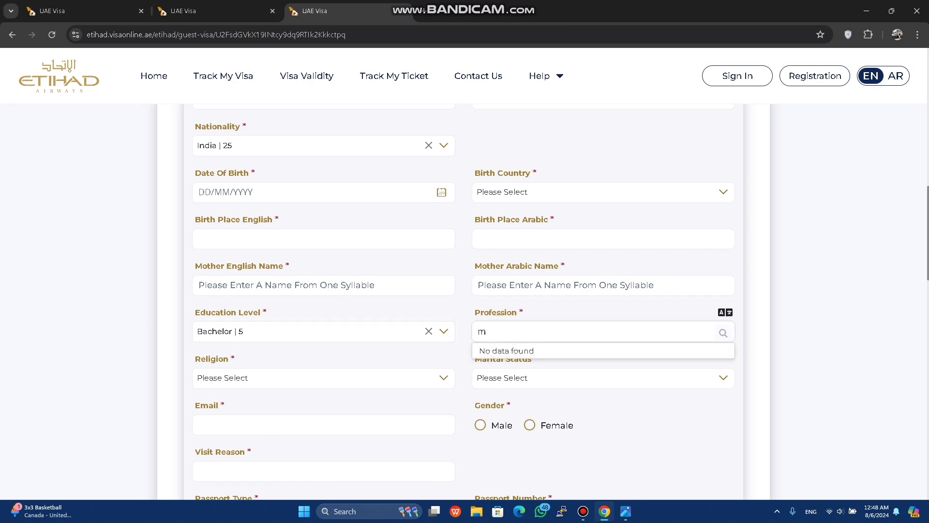
{"action": "type", "text": "achine"}
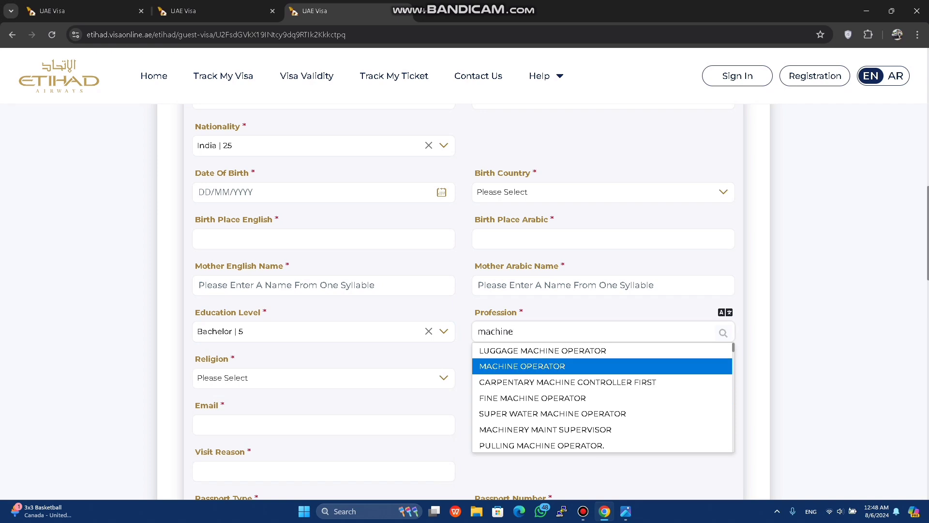
{"action": "left_click", "coordinate": [532, 366]}
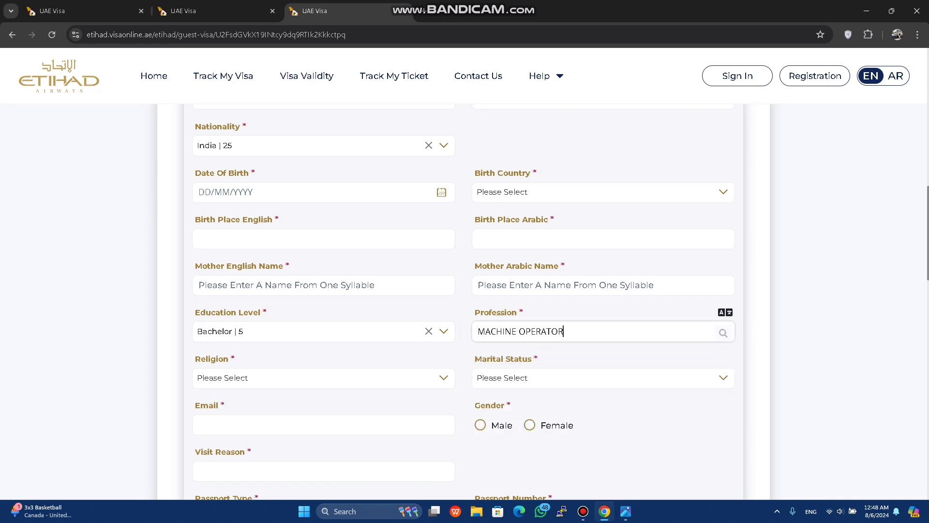
{"action": "scroll", "coordinate": [465, 300], "scroll_direction": "down", "scroll_amount": 3}
Choose religion Hinduism, marital status Married, gender Male, and visit reason 'travel'.
{"action": "left_click", "coordinate": [323, 213]}
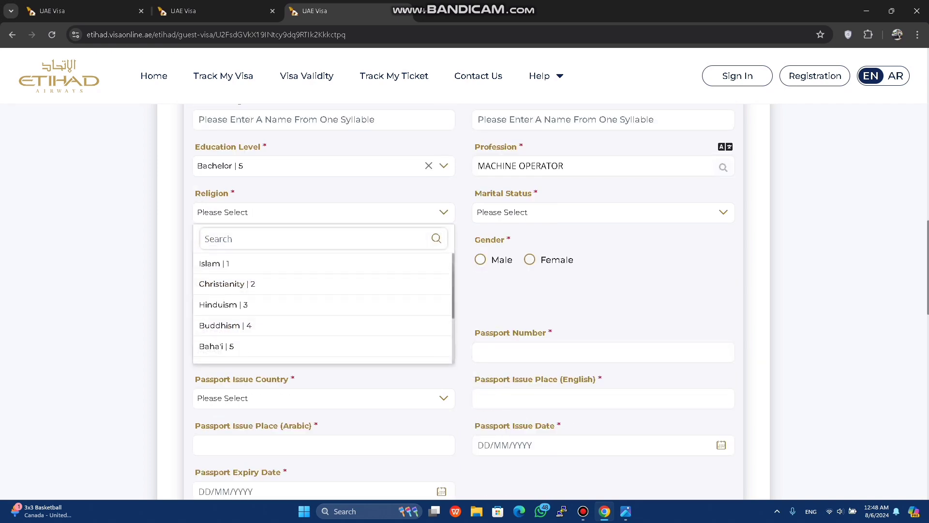
{"action": "key", "text": "Down"}
{"action": "key", "text": "Down"}
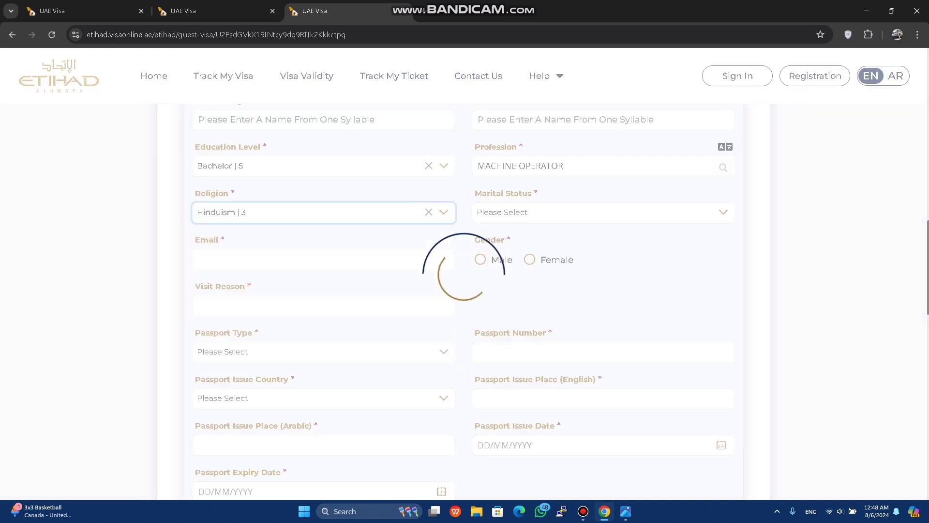
{"action": "key", "text": "Return"}
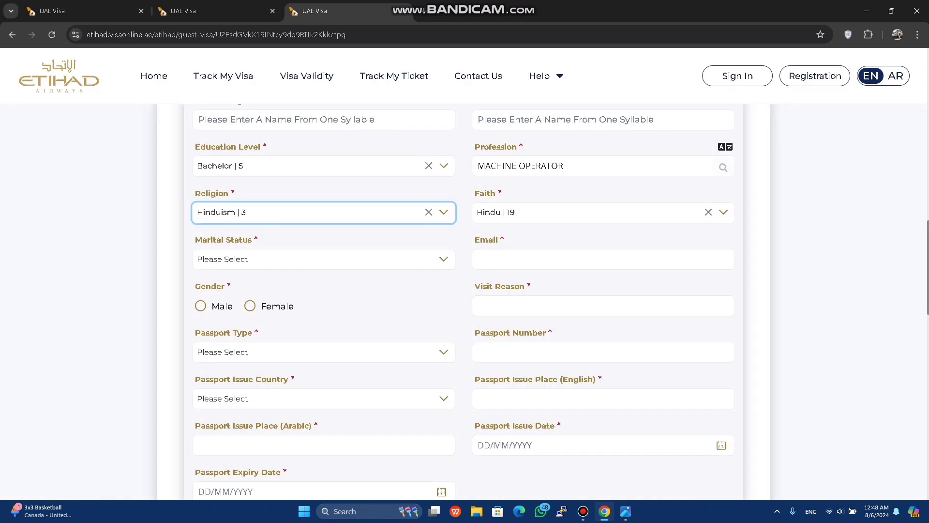
{"action": "left_click", "coordinate": [323, 260]}
{"action": "left_click", "coordinate": [324, 331]}
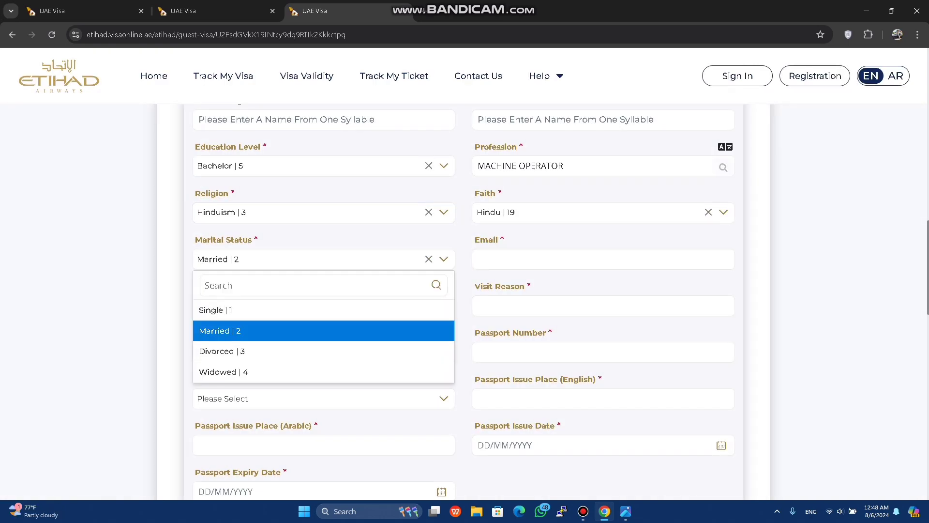
{"action": "key", "text": "Return"}
{"action": "key", "text": "Tab"}
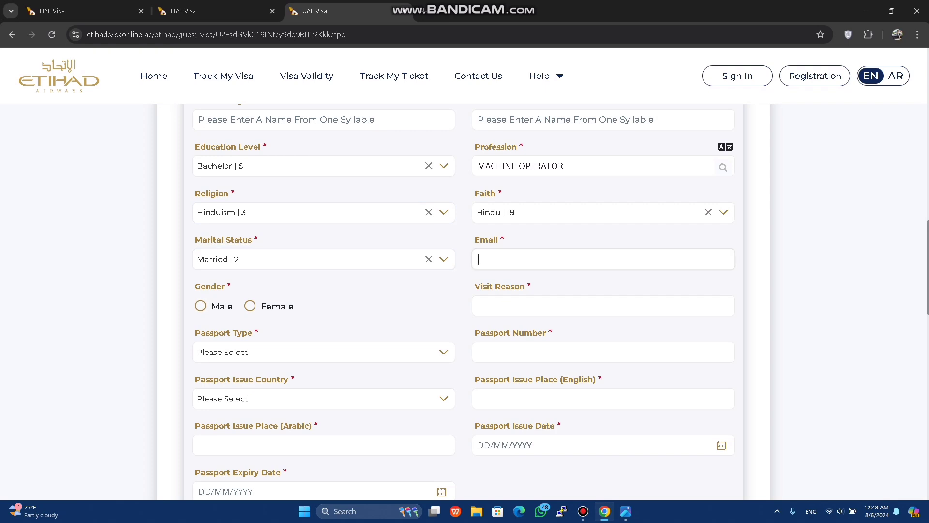
{"action": "key", "text": "Tab"}
{"action": "key", "text": "space"}
{"action": "type", "text": "travel"}
Set the passport type to Ordinary Passport, leaving the other passport fields blank.
{"action": "left_click", "coordinate": [324, 353]}
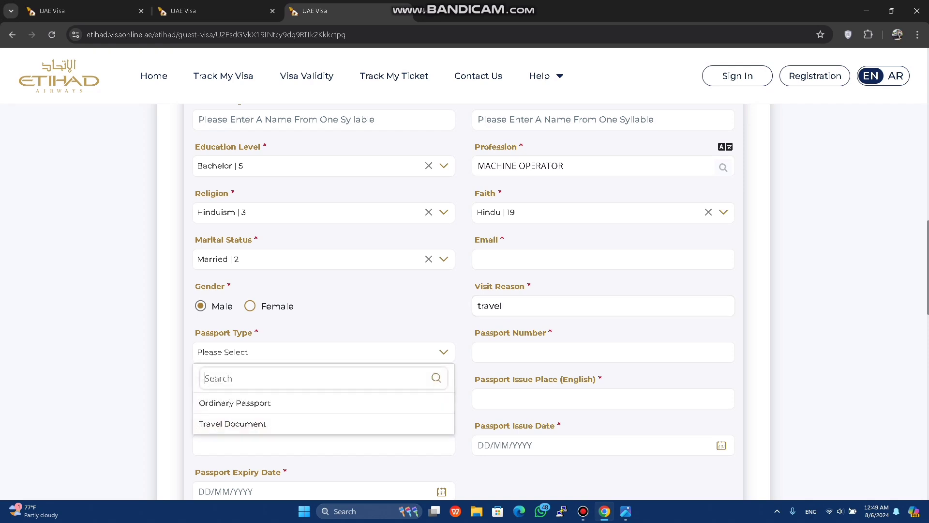
{"action": "left_click", "coordinate": [235, 403]}
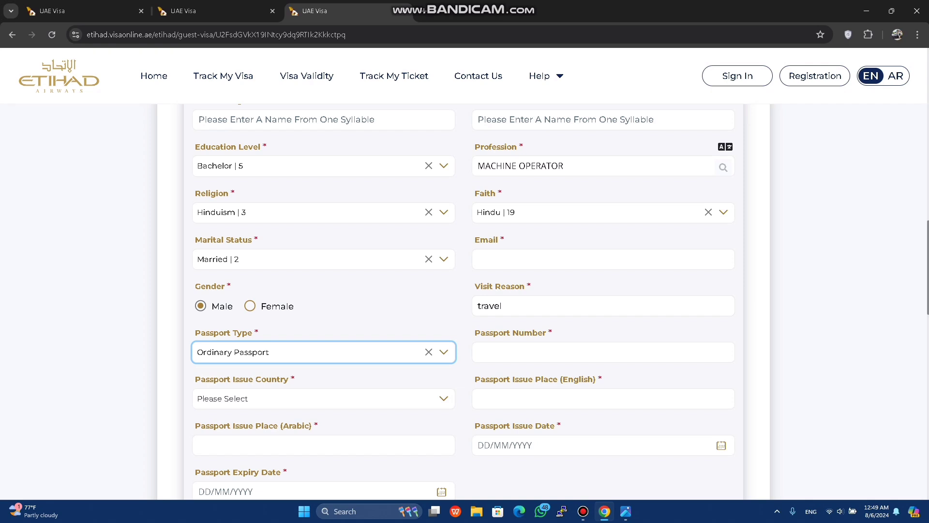
{"action": "left_click", "coordinate": [604, 352]}
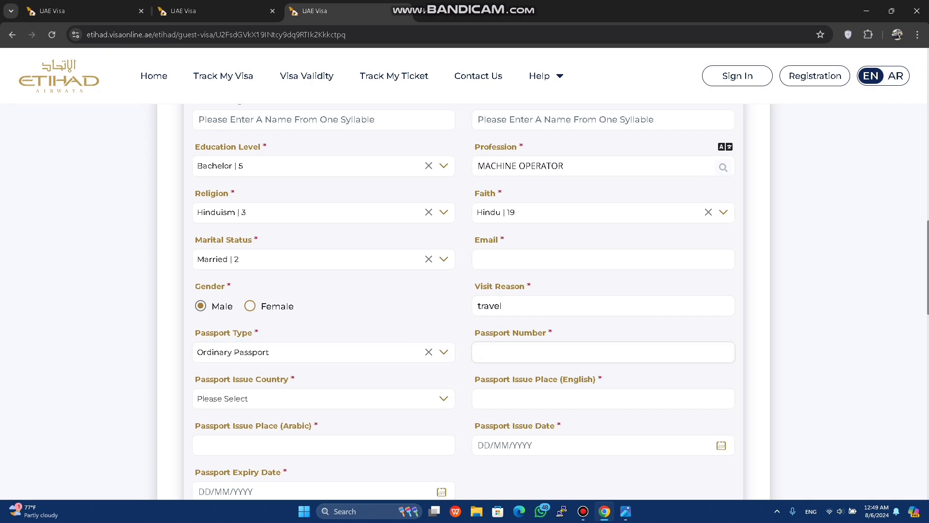
{"action": "left_click", "coordinate": [323, 399]}
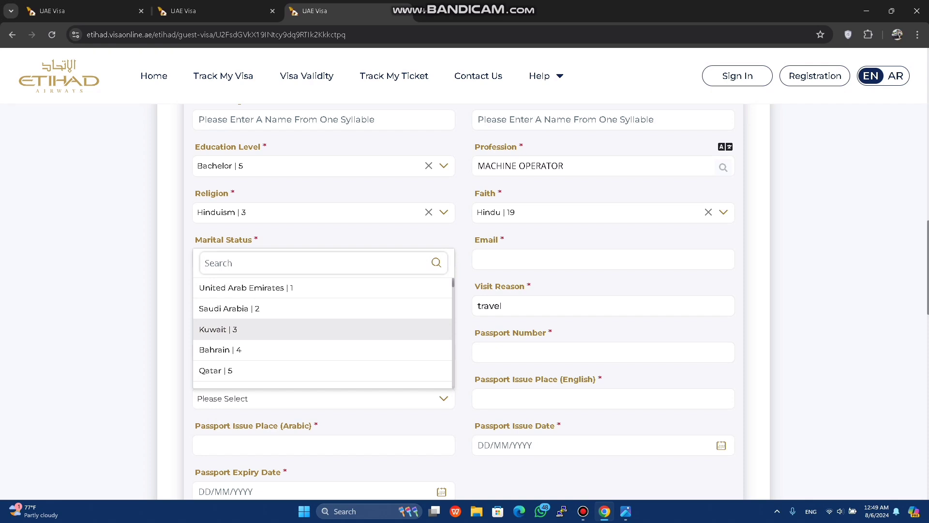
{"action": "left_click", "coordinate": [603, 399]}
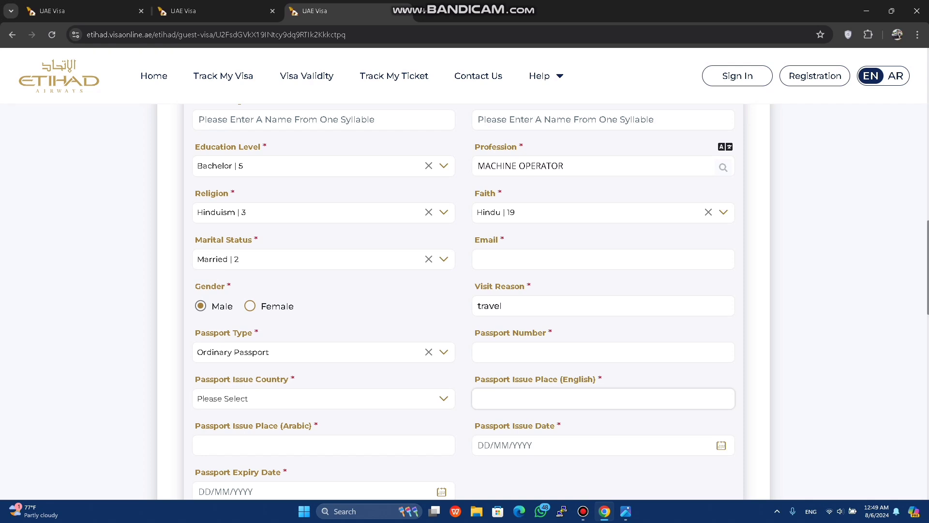
{"action": "scroll", "coordinate": [464, 300], "scroll_direction": "down", "scroll_amount": 3}
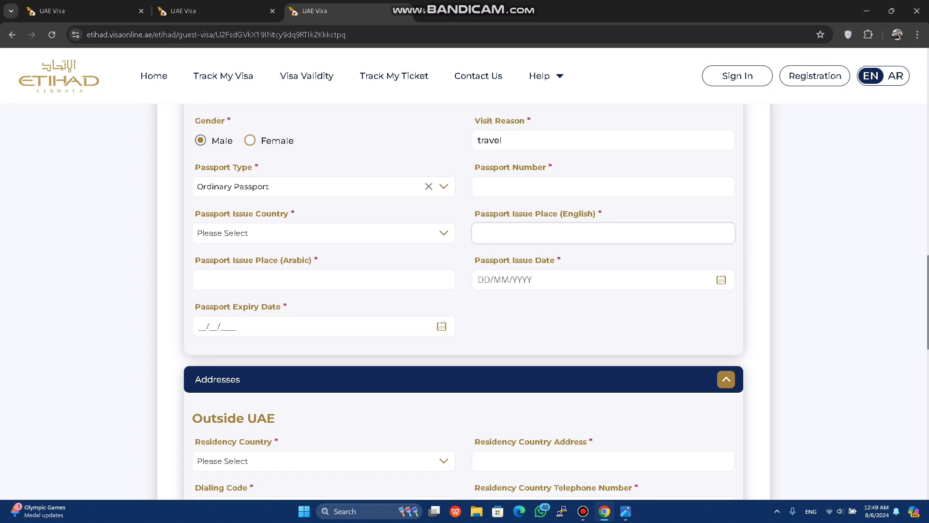
Set residency country to Romania | 140 and dialing code to Romania | 0040.
{"action": "scroll", "coordinate": [464, 300], "scroll_direction": "down", "scroll_amount": 3}
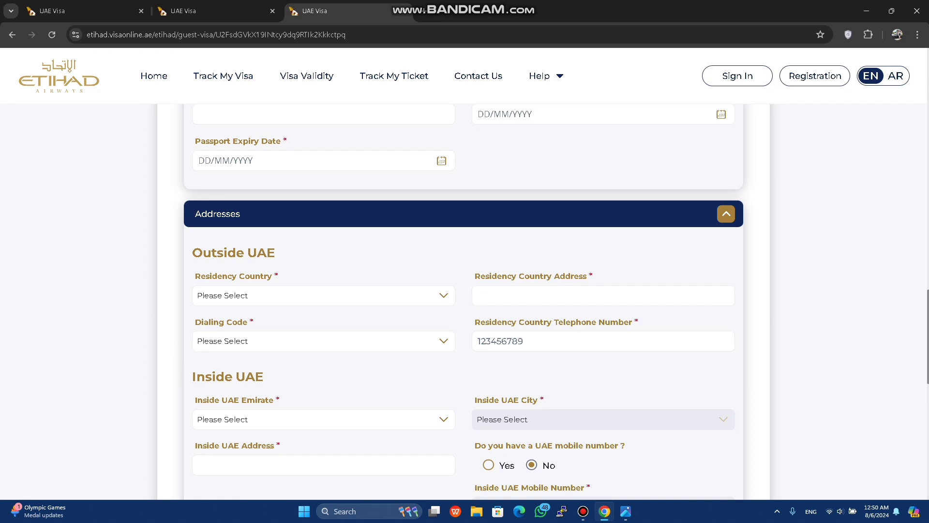
{"action": "left_click", "coordinate": [324, 296]}
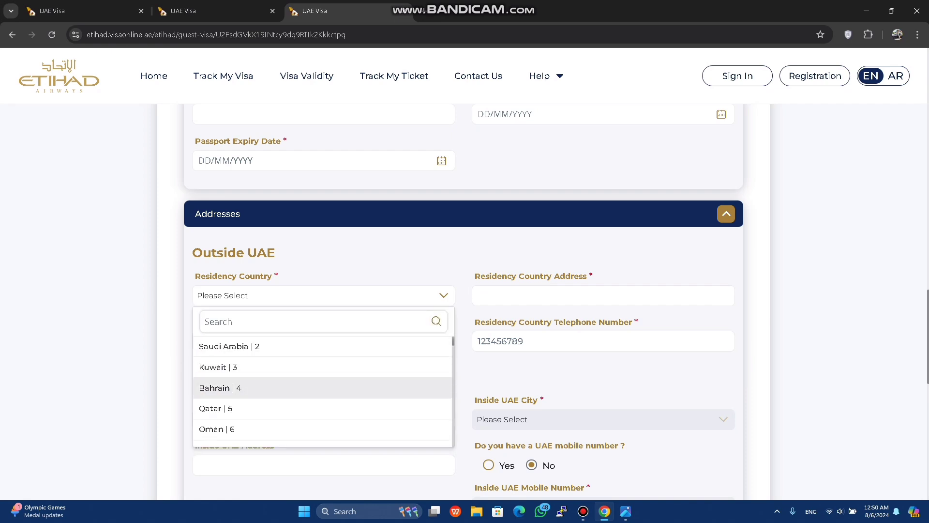
{"action": "type", "text": "rom"}
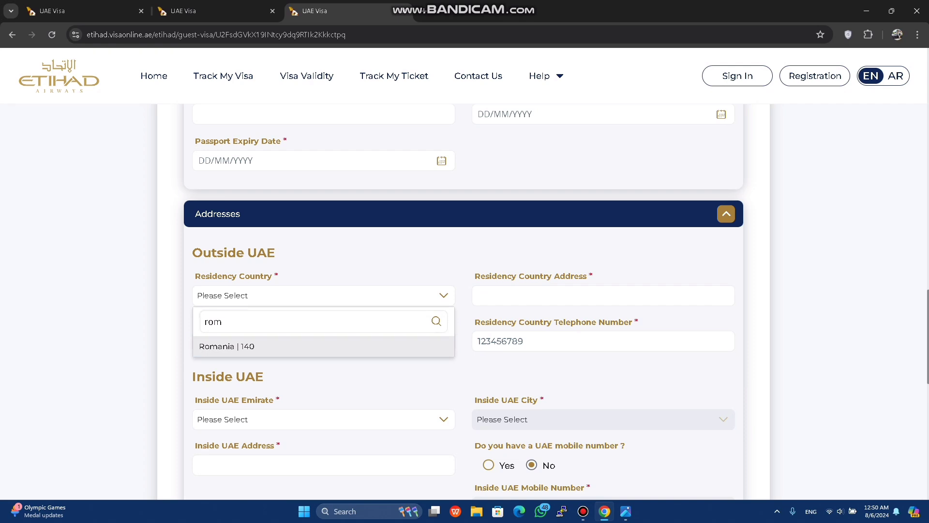
{"action": "left_click", "coordinate": [323, 346]}
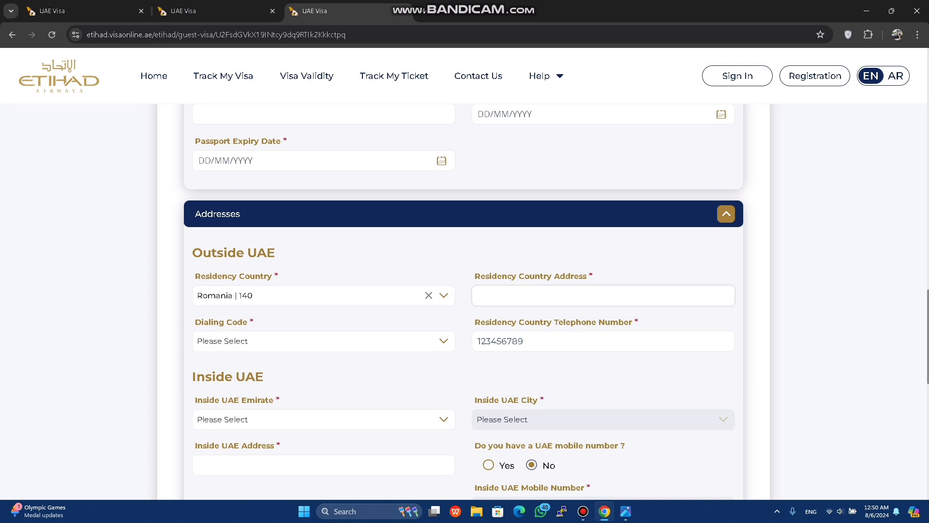
{"action": "left_click", "coordinate": [323, 341]}
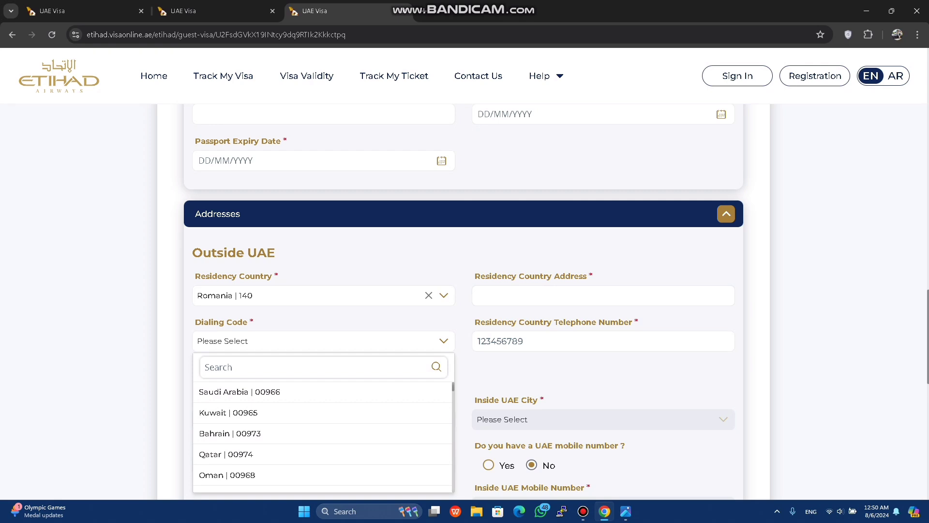
{"action": "type", "text": "rom"}
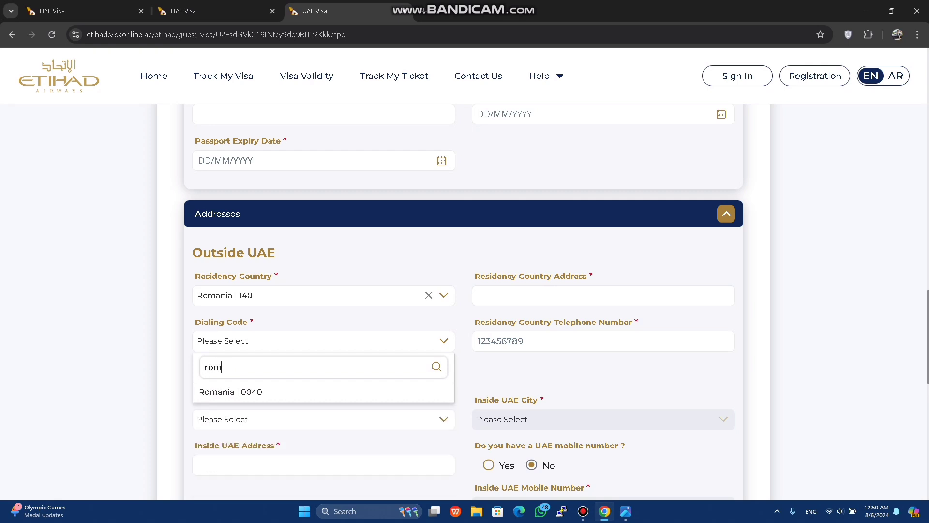
{"action": "key", "text": "Return"}
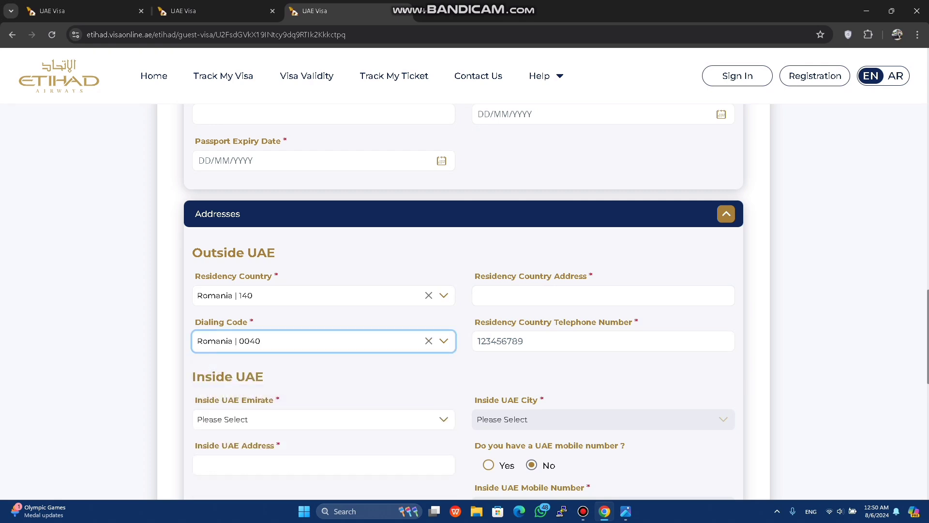
{"action": "key", "text": "Tab"}
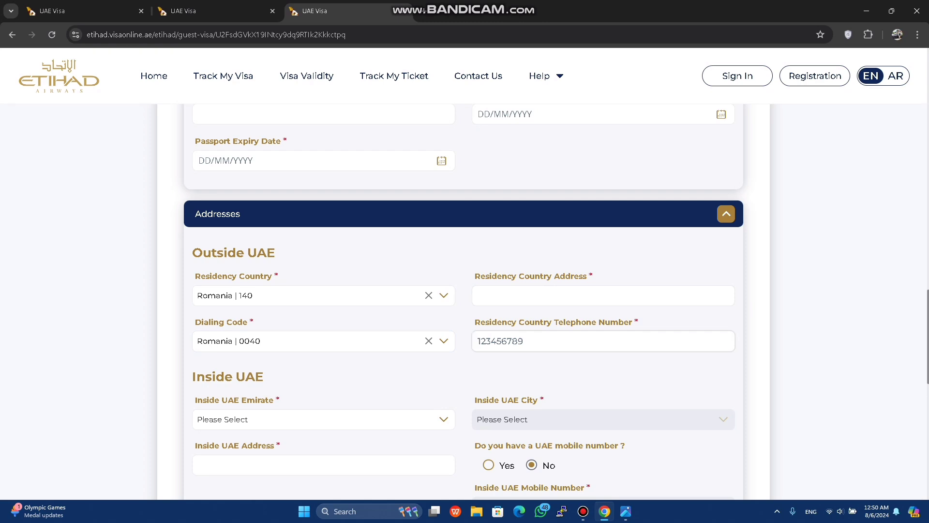
Select Abu Dhabi | 1 as both the Inside UAE Emirate and City.
{"action": "scroll", "coordinate": [464, 300], "scroll_direction": "down", "scroll_amount": 3}
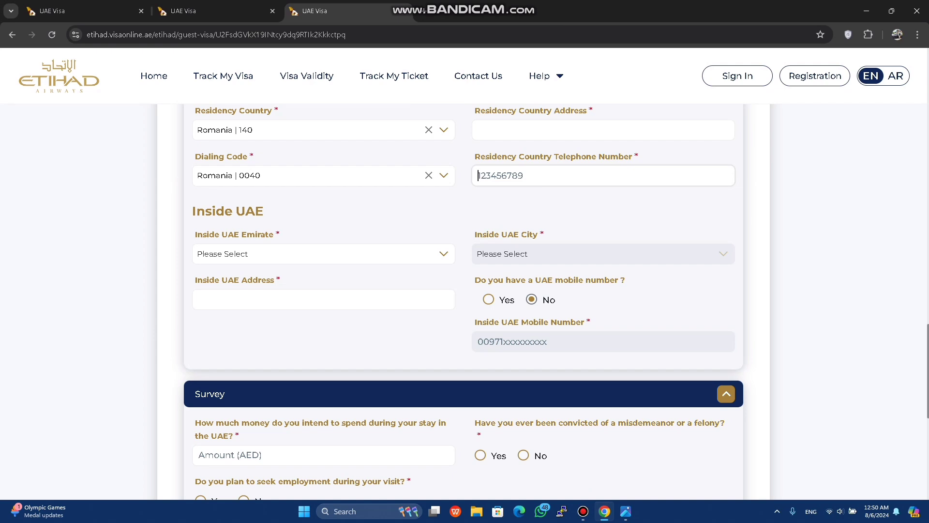
{"action": "left_click", "coordinate": [323, 254]}
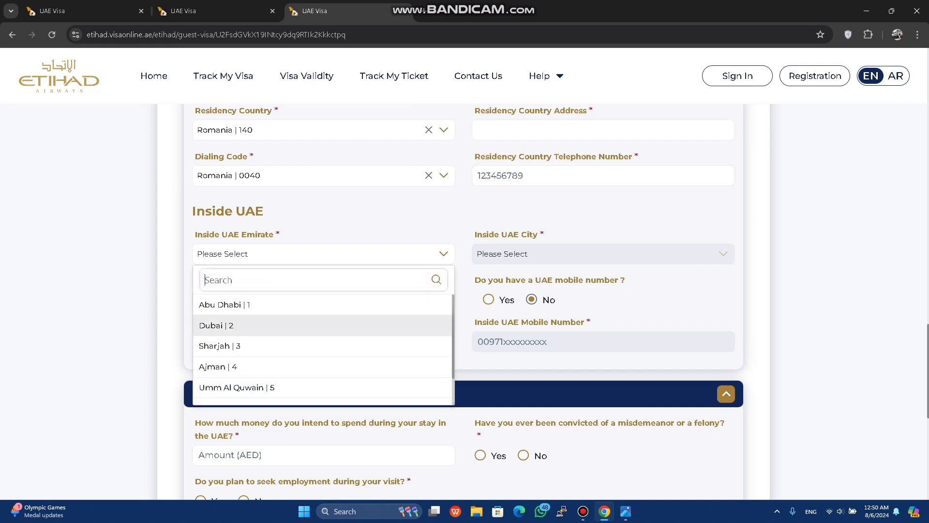
{"action": "left_click", "coordinate": [309, 305]}
{"action": "left_click", "coordinate": [600, 253]}
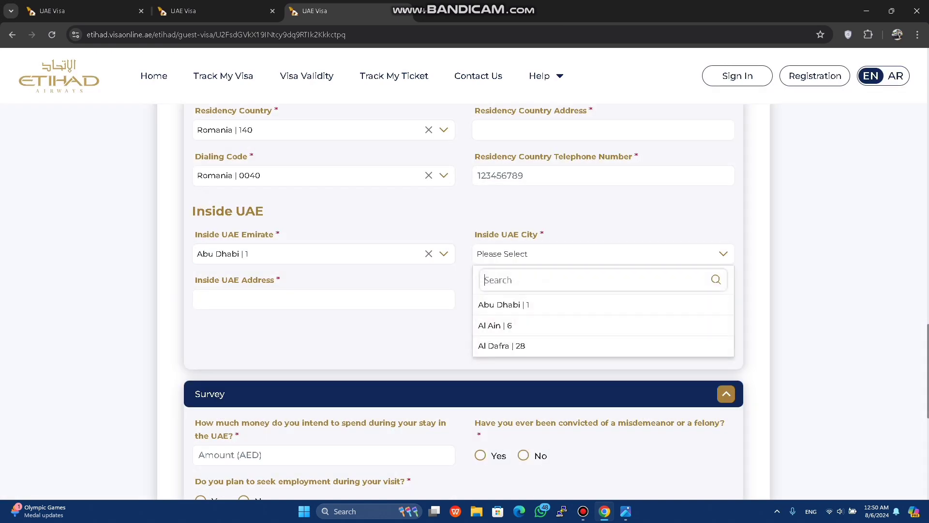
{"action": "left_click", "coordinate": [498, 303]}
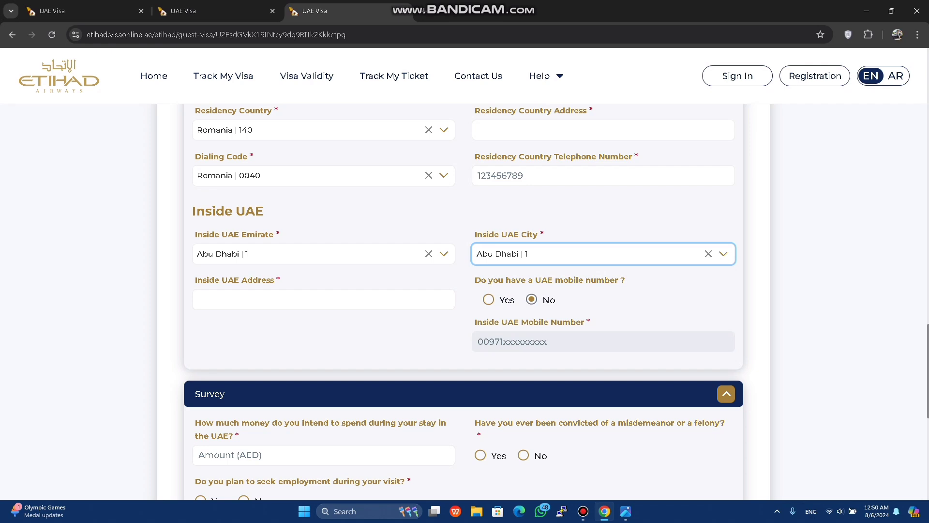
{"action": "left_click", "coordinate": [323, 300]}
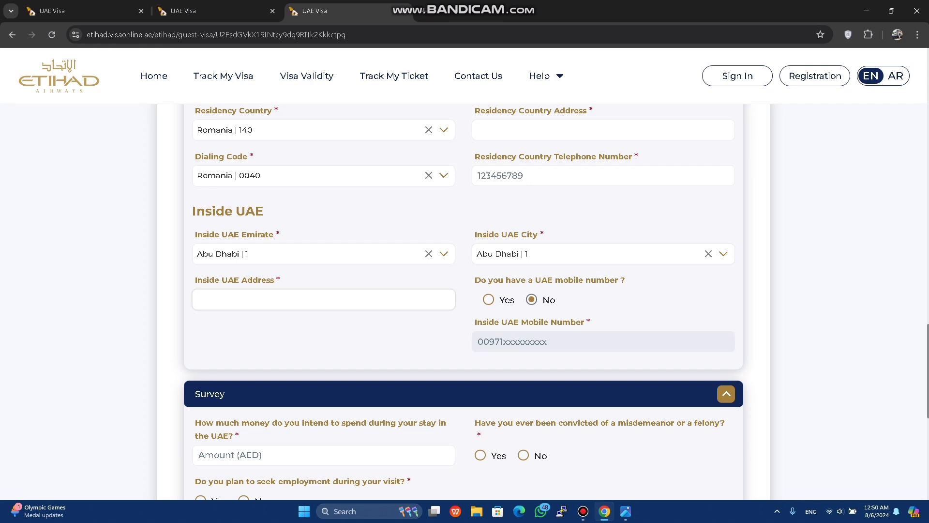
Enter 500 AED as the planned spend, answer No to employment and felony questions, and pass the robot check.
{"action": "scroll", "coordinate": [463, 300], "scroll_direction": "down", "scroll_amount": 3}
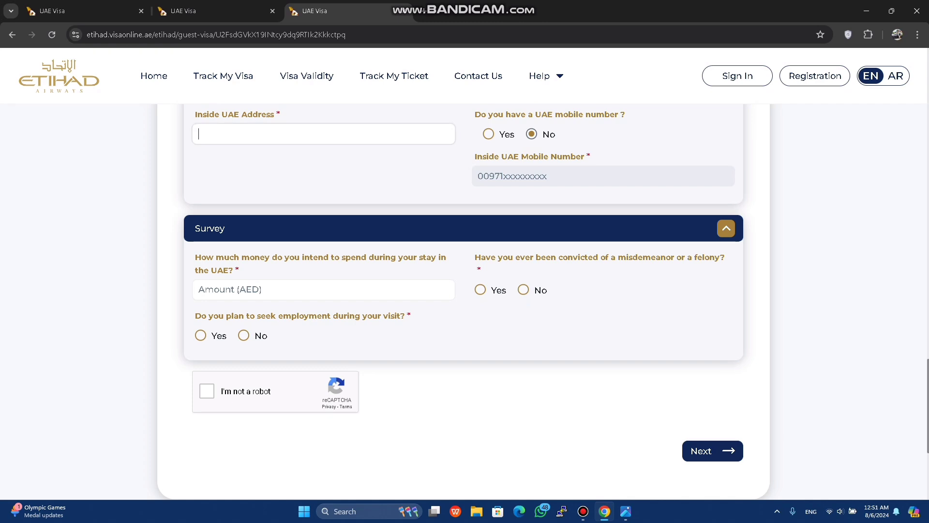
{"action": "type", "text": "500"}
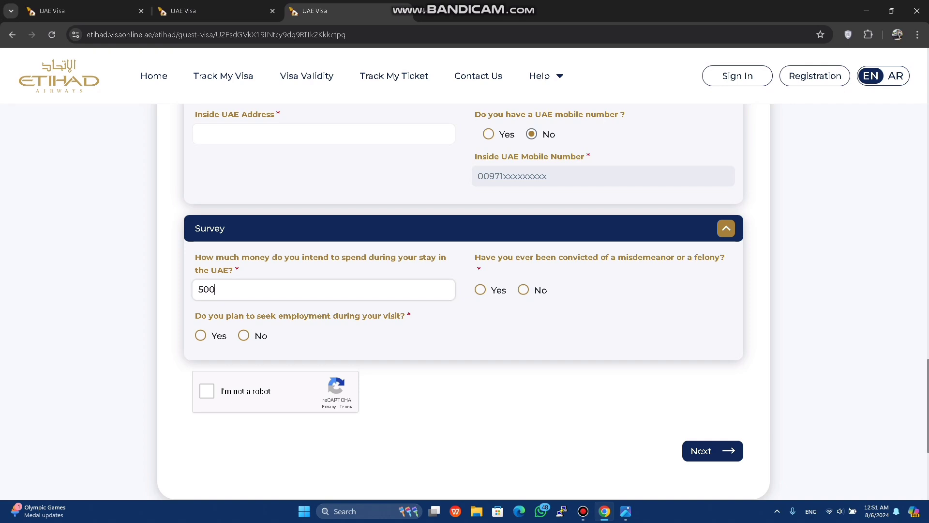
{"action": "left_click", "coordinate": [244, 335]}
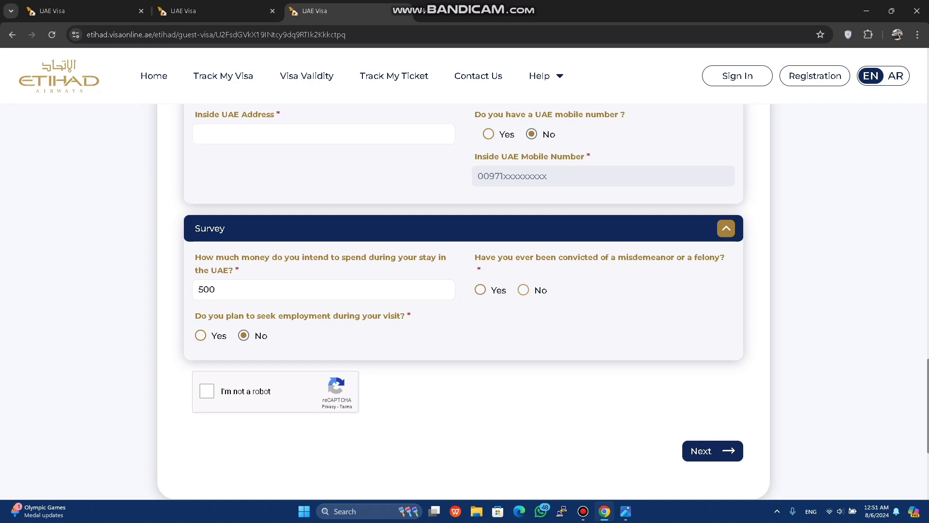
{"action": "left_click", "coordinate": [523, 290]}
{"action": "left_click", "coordinate": [206, 390]}
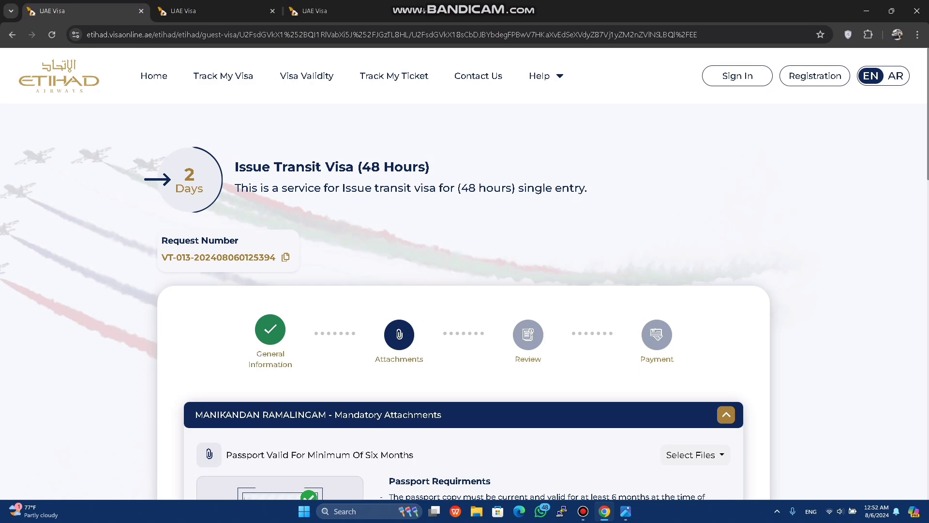
Scroll to the bottom of the Mandatory Attachments panel and advance to the Review step.
{"action": "scroll", "coordinate": [463, 301], "scroll_direction": "down", "scroll_amount": 4}
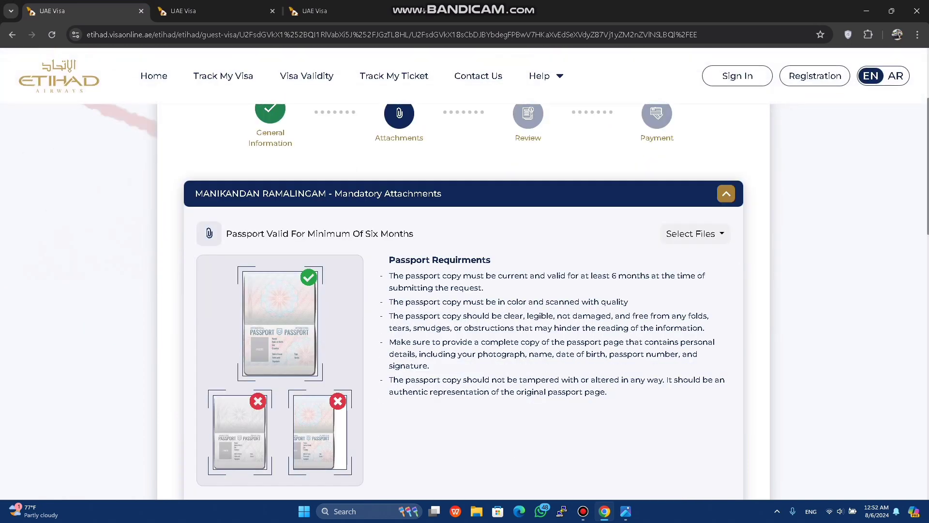
{"action": "scroll", "coordinate": [465, 300], "scroll_direction": "down", "scroll_amount": 7}
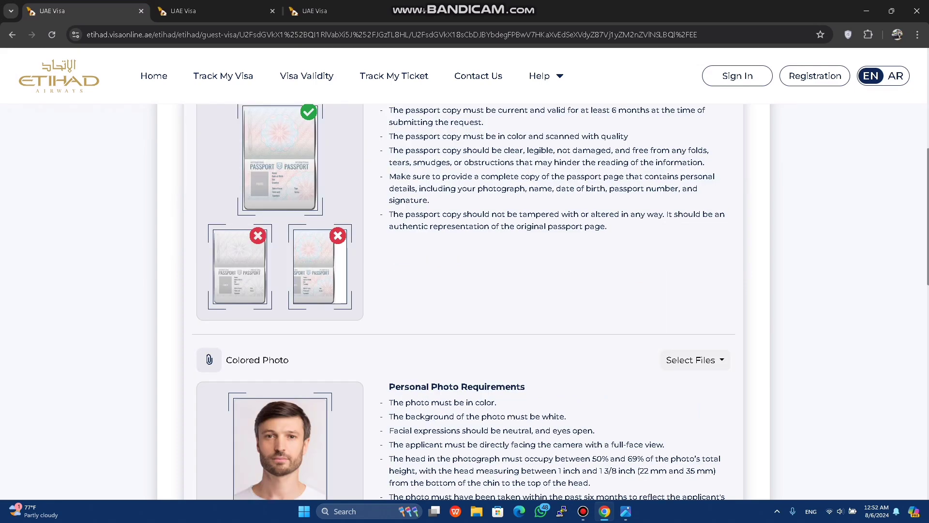
{"action": "scroll", "coordinate": [464, 300], "scroll_direction": "down", "scroll_amount": 7}
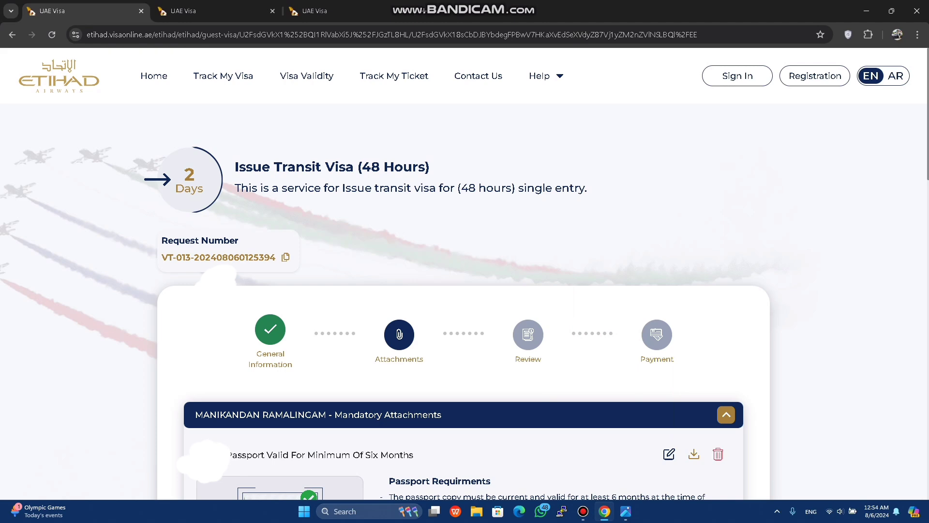
{"action": "scroll", "coordinate": [465, 290], "scroll_direction": "down", "scroll_amount": 10}
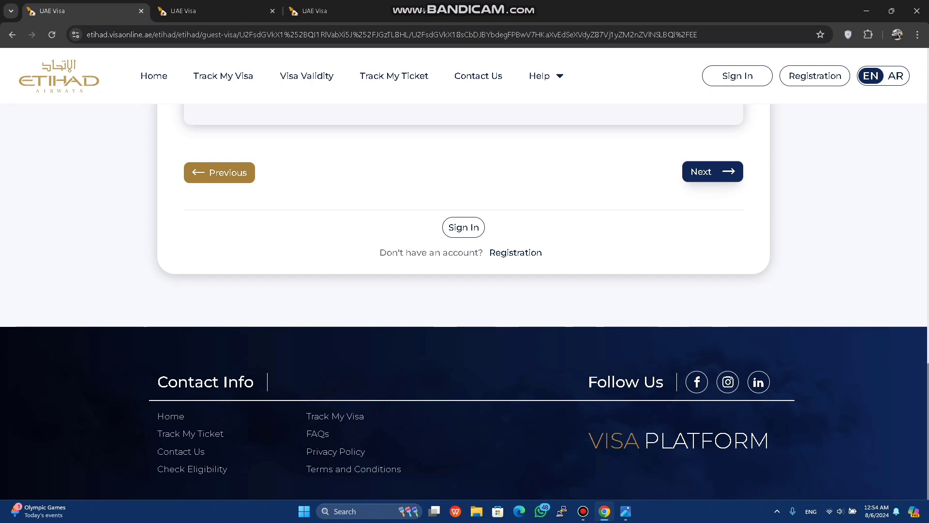
{"action": "left_click", "coordinate": [713, 171]}
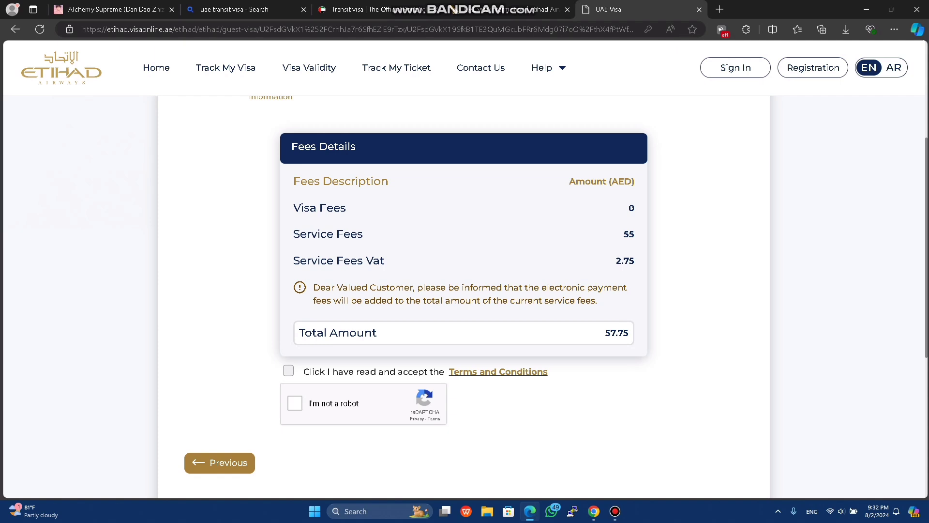
Accept the Terms and Conditions, solve the bus image reCAPTCHA, and pay the 57.75 AED total.
{"action": "left_click", "coordinate": [288, 370]}
{"action": "left_click", "coordinate": [295, 403]}
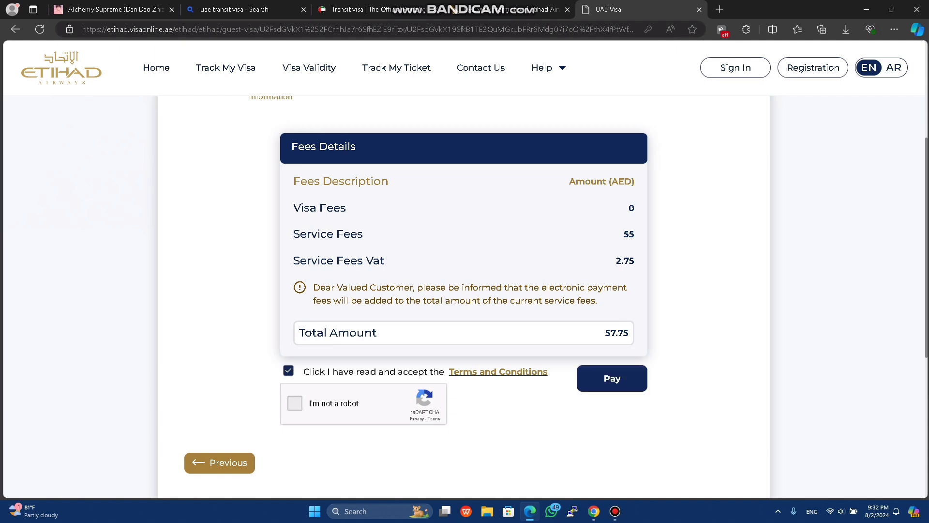
{"action": "left_click", "coordinate": [295, 402]}
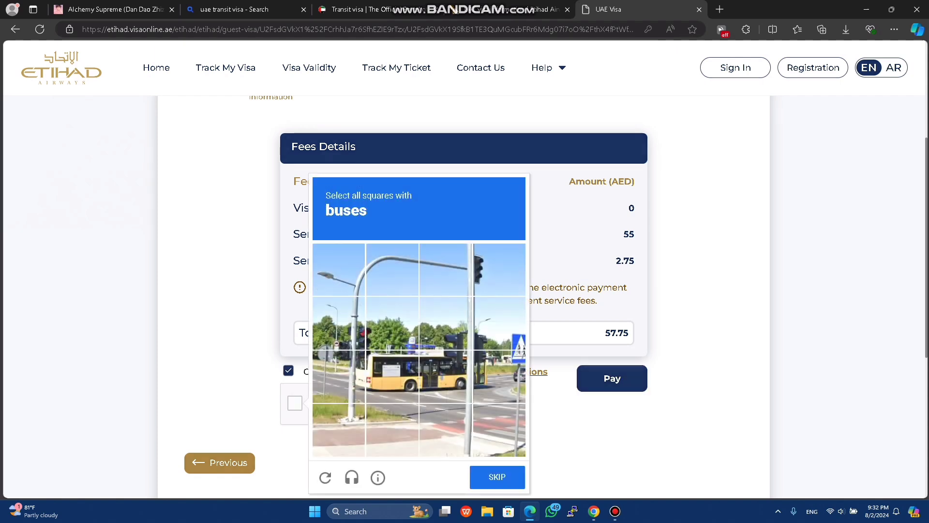
{"action": "left_click", "coordinate": [392, 376]}
{"action": "left_click", "coordinate": [445, 377]}
{"action": "left_click", "coordinate": [499, 376]}
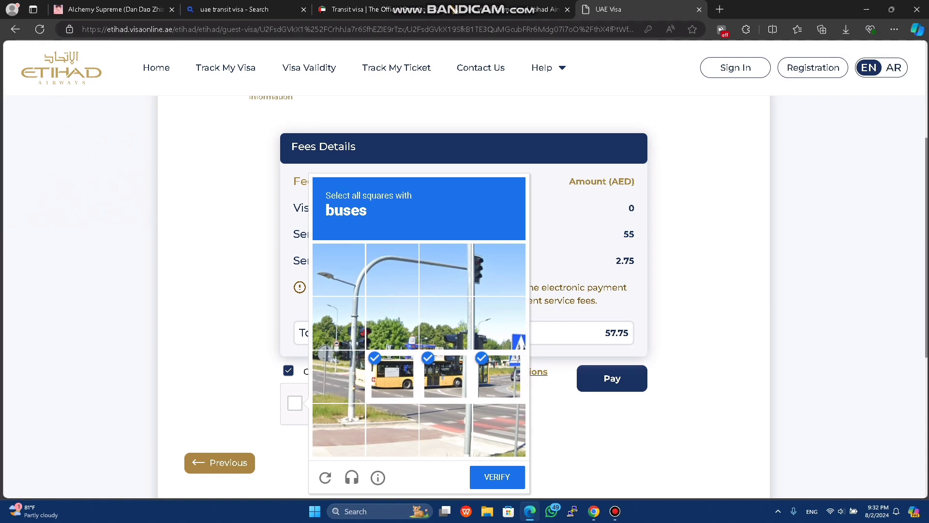
{"action": "left_click", "coordinate": [497, 477]}
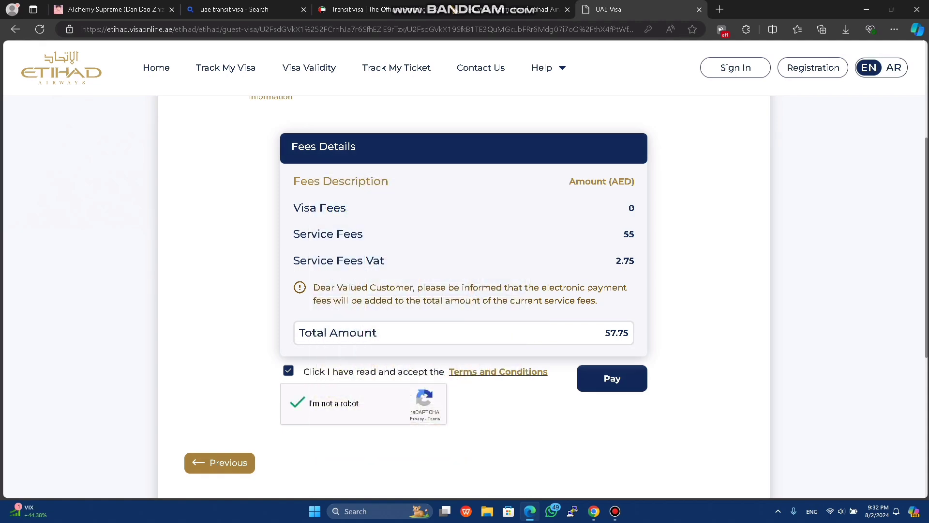
{"action": "left_click", "coordinate": [611, 378]}
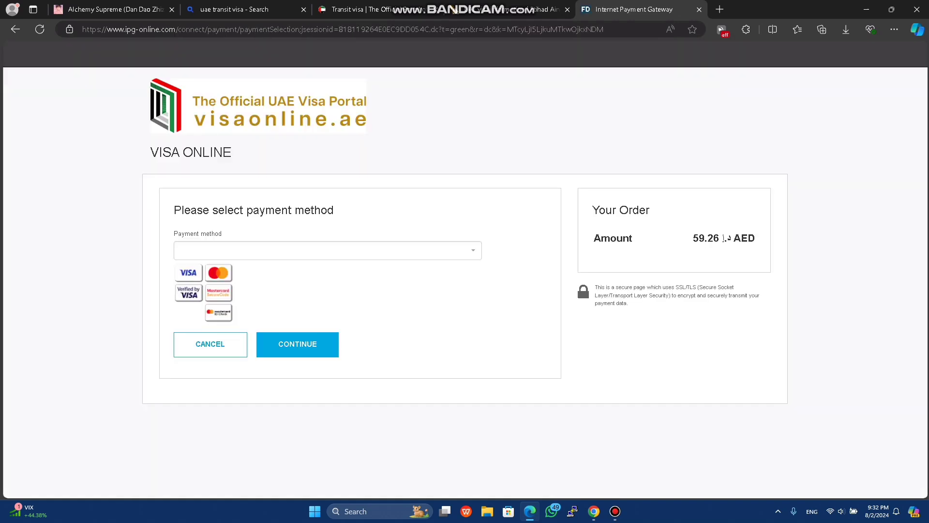
Select VISA as the payment method on the UAE Visa payment gateway.
{"action": "left_click", "coordinate": [327, 251]}
{"action": "left_click", "coordinate": [327, 289]}
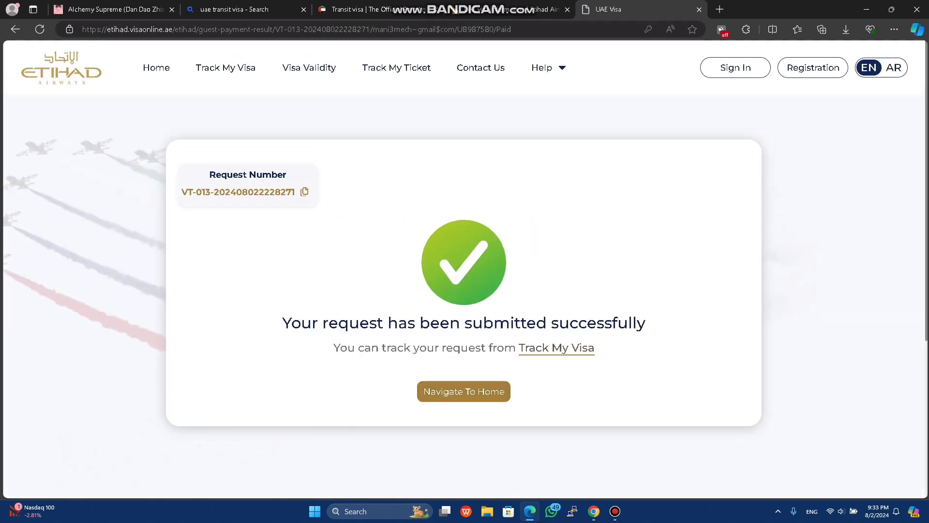
Go to Track My Visa and solve the first image challenge of the robot check.
{"action": "left_click", "coordinate": [576, 348]}
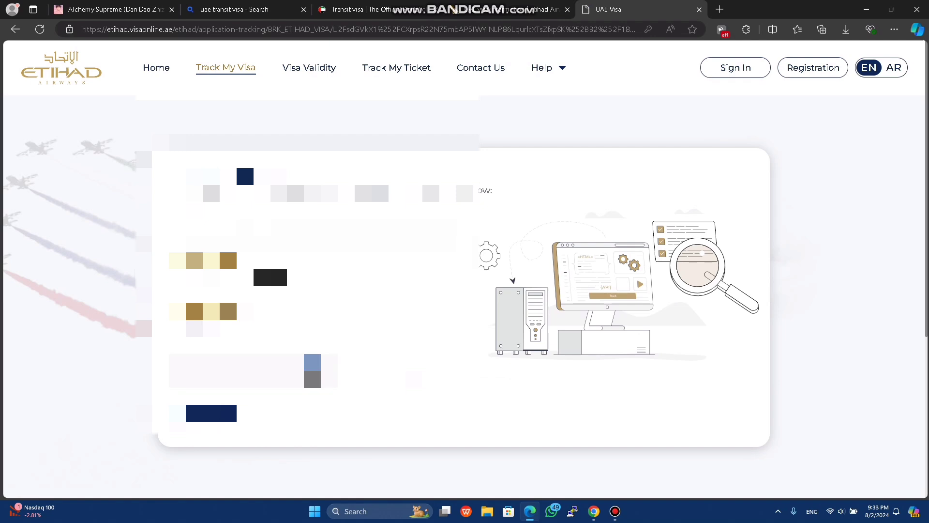
{"action": "left_click", "coordinate": [184, 370]}
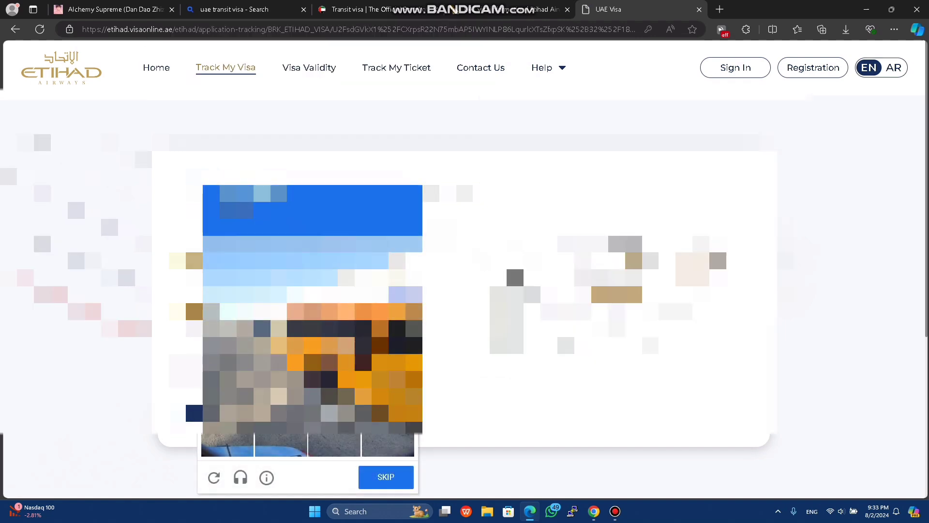
{"action": "left_click", "coordinate": [334, 376]}
{"action": "left_click", "coordinate": [388, 377]}
{"action": "left_click", "coordinate": [388, 430]}
{"action": "left_click", "coordinate": [388, 323]}
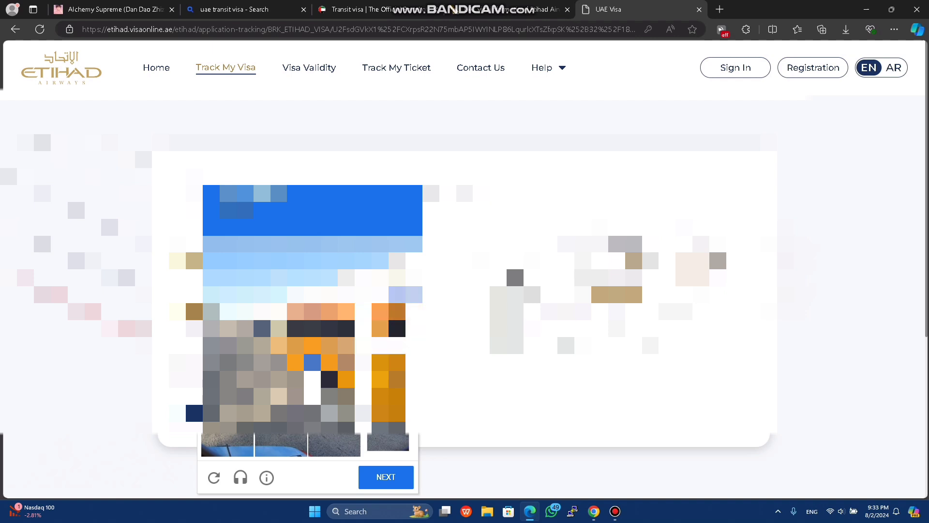
{"action": "left_click", "coordinate": [334, 324]}
{"action": "left_click", "coordinate": [281, 323]}
{"action": "left_click", "coordinate": [281, 376]}
{"action": "left_click", "coordinate": [385, 477]}
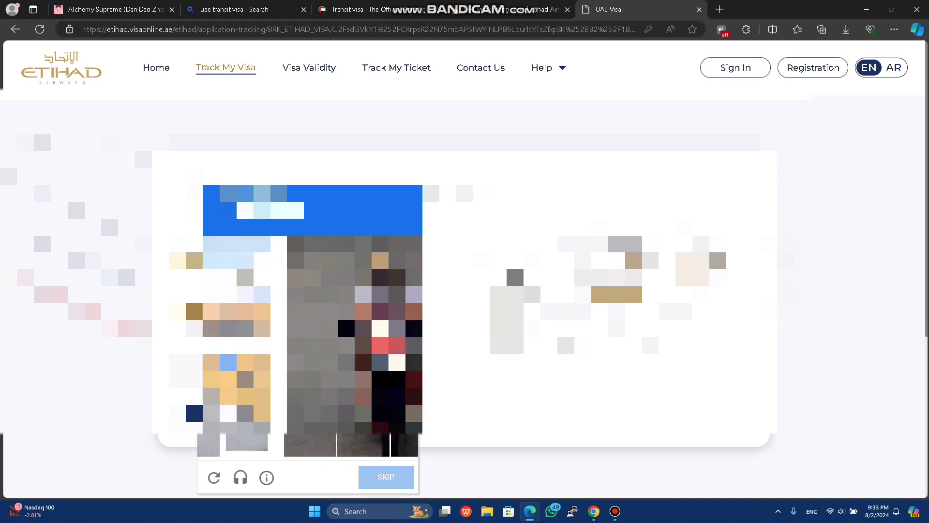
Solve the second image challenge, verify, and view the application's tracking details.
{"action": "left_click", "coordinate": [334, 429]}
{"action": "left_click", "coordinate": [280, 429]}
{"action": "left_click", "coordinate": [280, 373]}
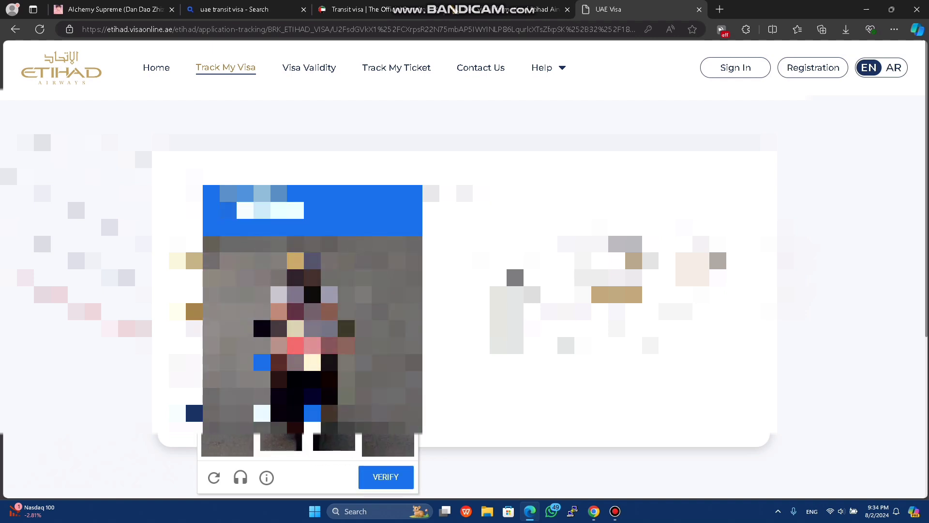
{"action": "left_click", "coordinate": [335, 373]}
{"action": "left_click", "coordinate": [334, 319]}
{"action": "left_click", "coordinate": [281, 318]}
{"action": "left_click", "coordinate": [386, 476]}
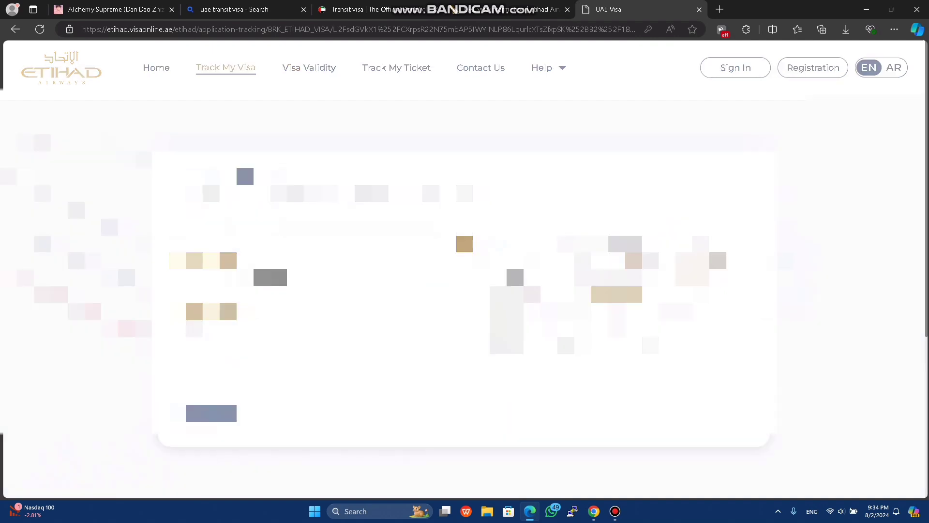
{"action": "scroll", "coordinate": [464, 290], "scroll_direction": "down", "scroll_amount": 7}
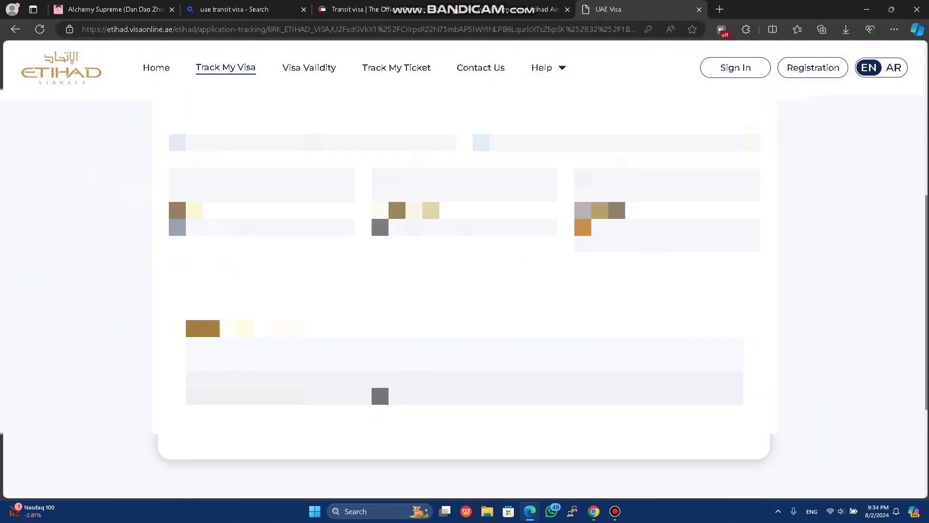